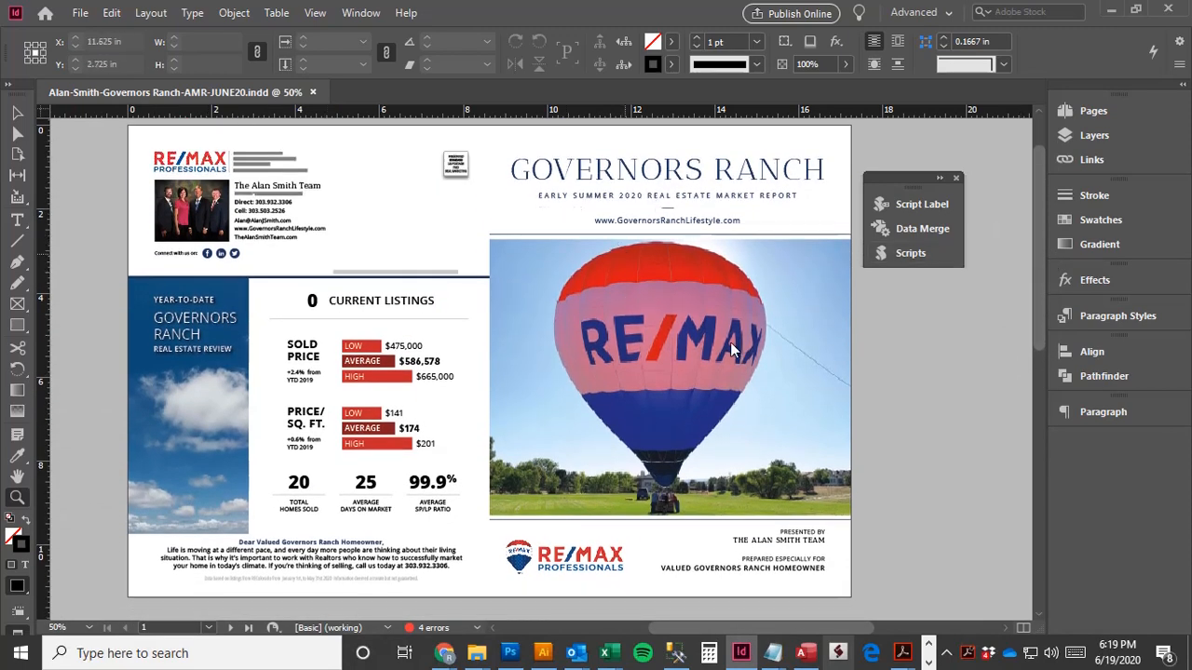
Examine the "Prepared Especially For" recipient text at the foot of the front cover.
click(866, 541)
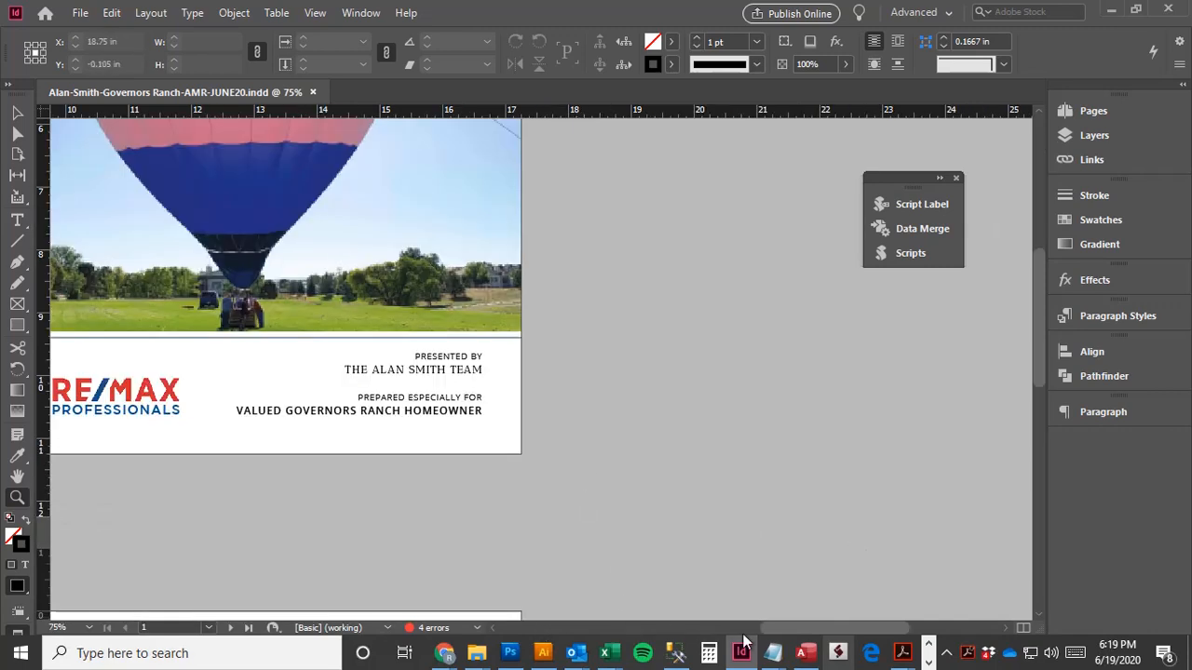
drag(775, 634, 719, 634)
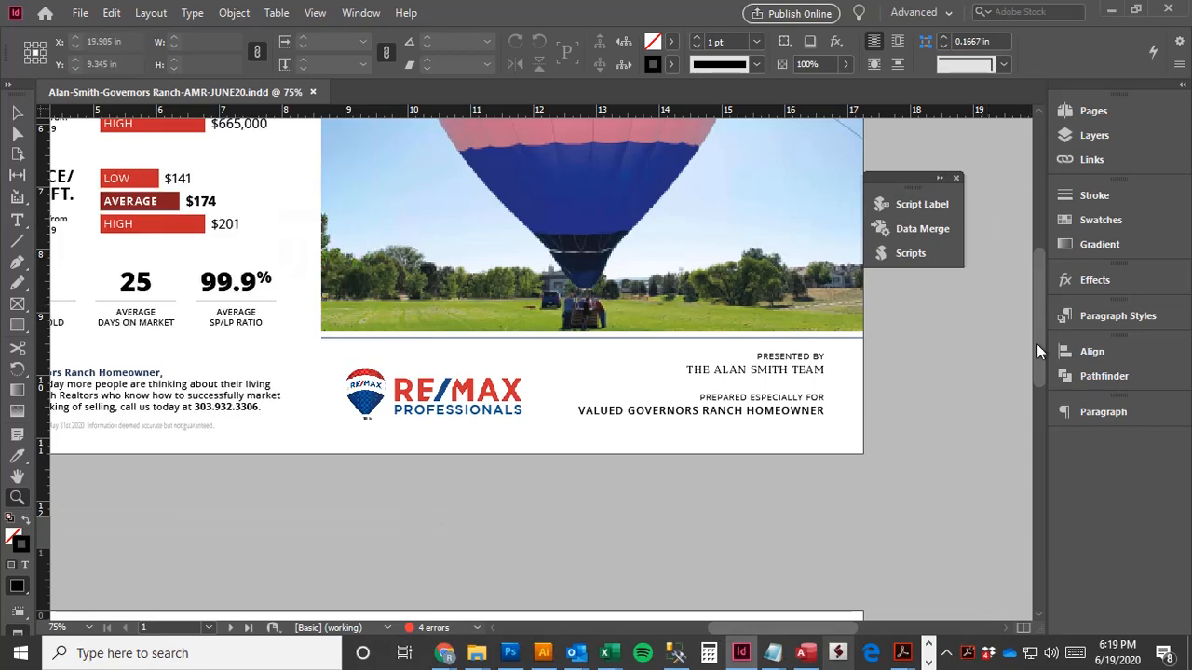
alt+click(510, 364)
alt+click(510, 364)
drag(693, 439, 529, 355)
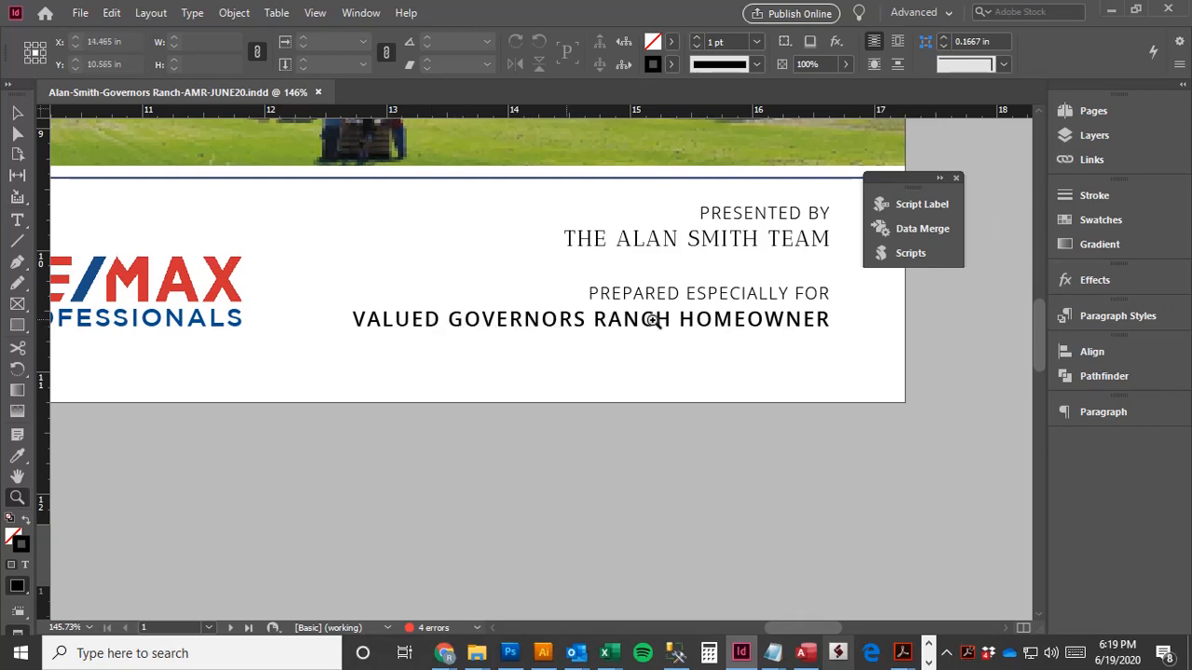
click(613, 326)
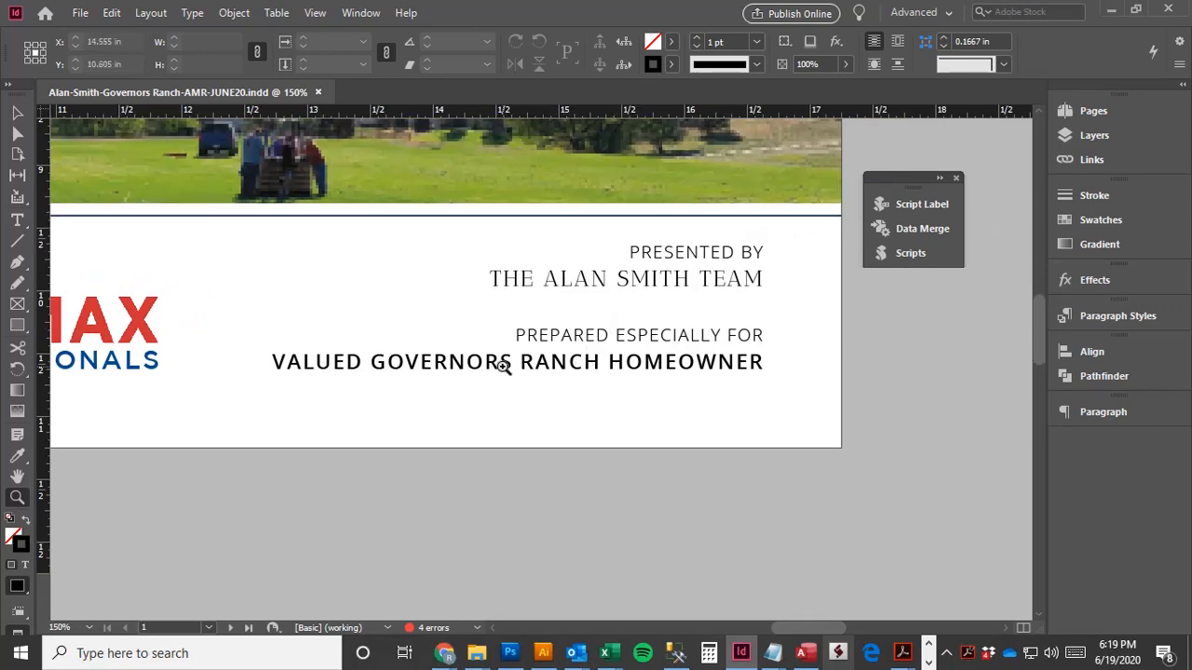
alt+click(490, 319)
alt+click(533, 373)
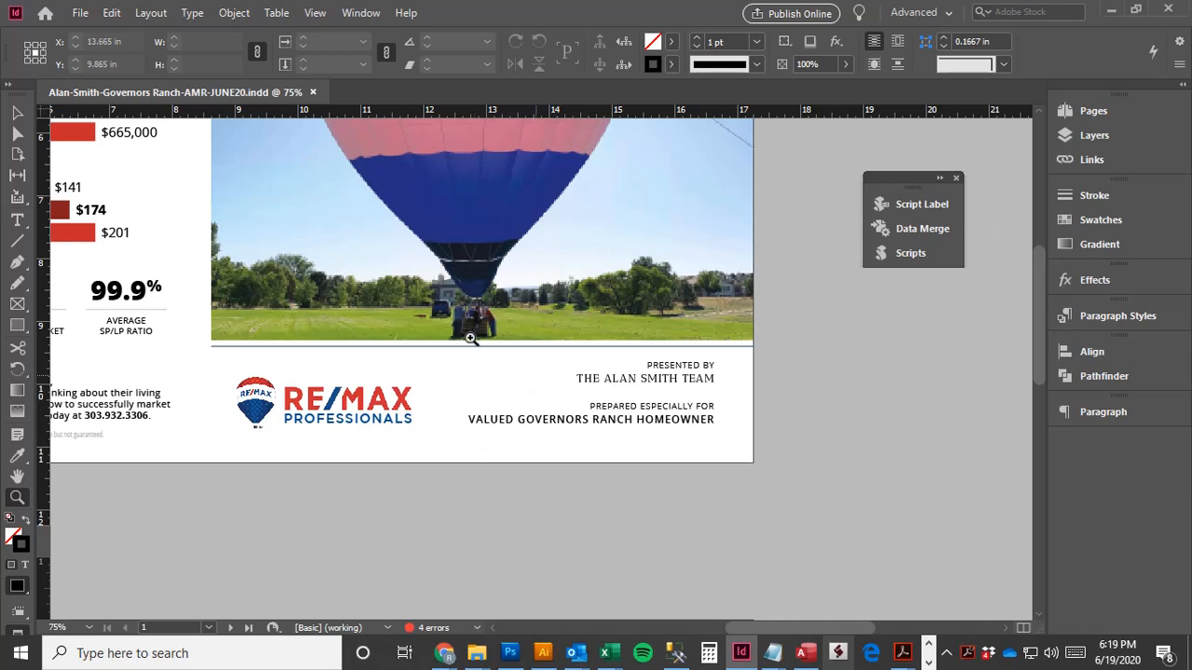
alt+click(471, 338)
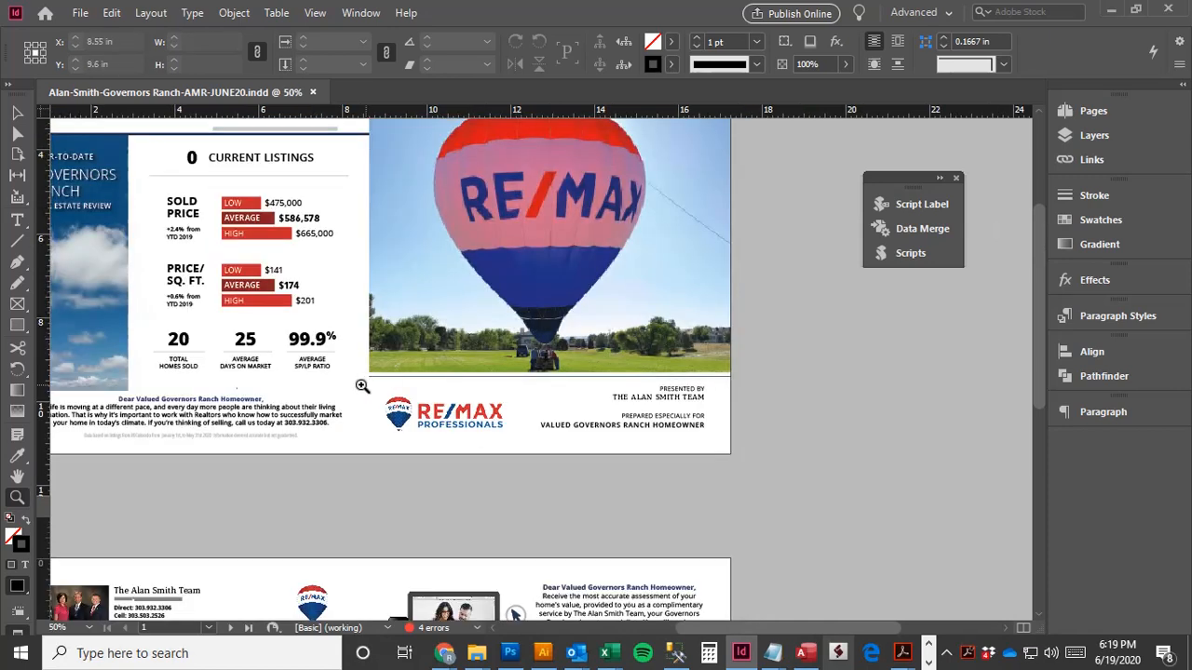
Examine the "Dear Valued Governors Ranch Homeowner" letter at the foot of the back page and the surrounding spread.
scroll(350, 346, up, 1)
drag(346, 341, 402, 343)
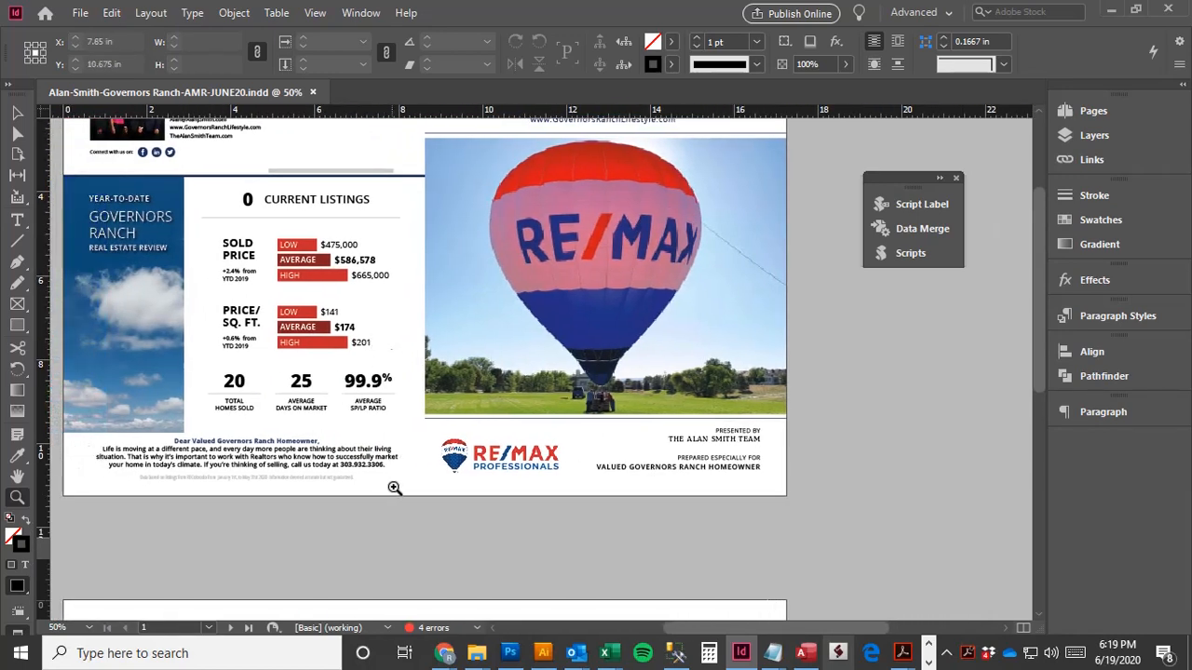
click(271, 437)
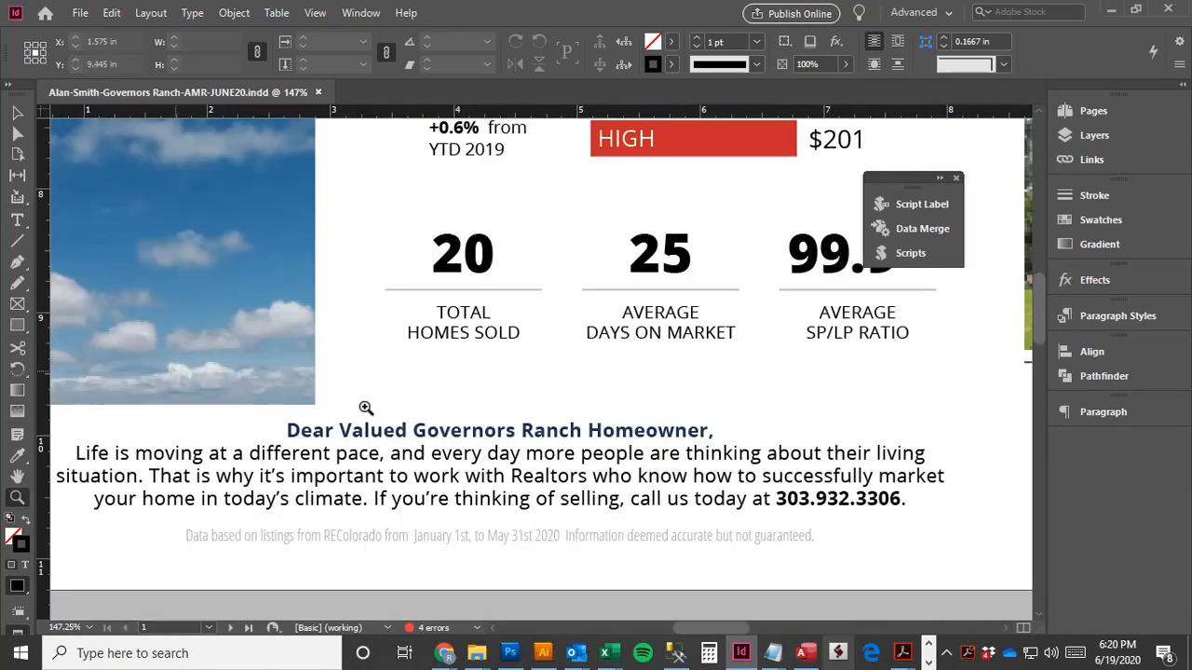
alt+click(551, 395)
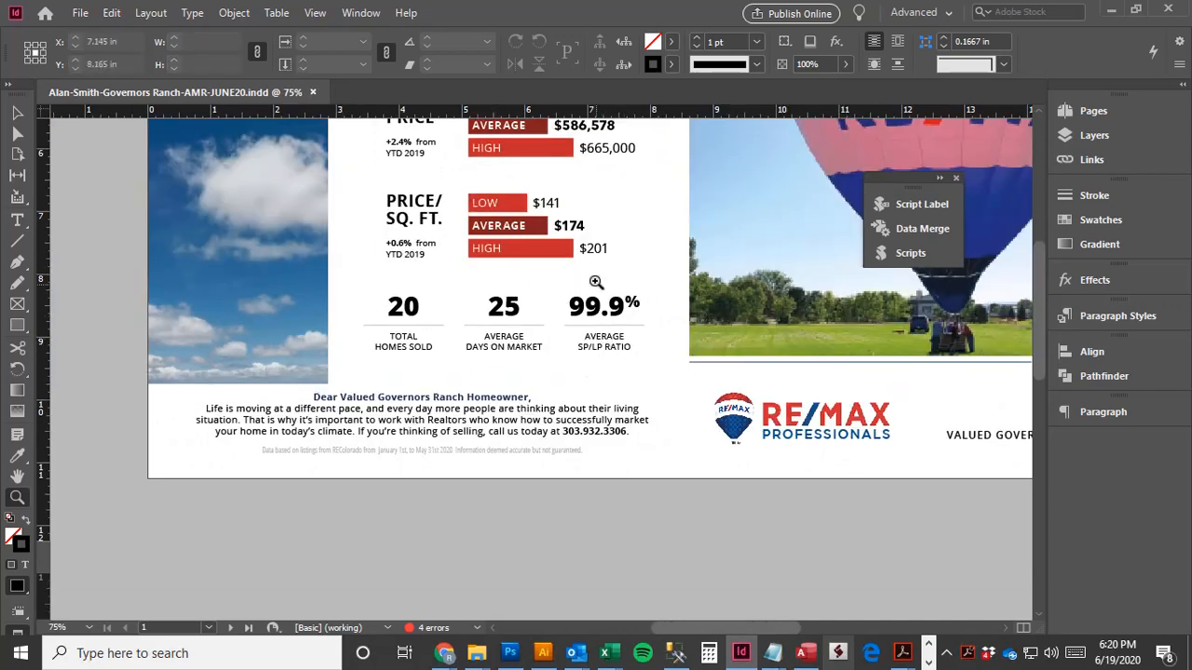
alt+click(596, 281)
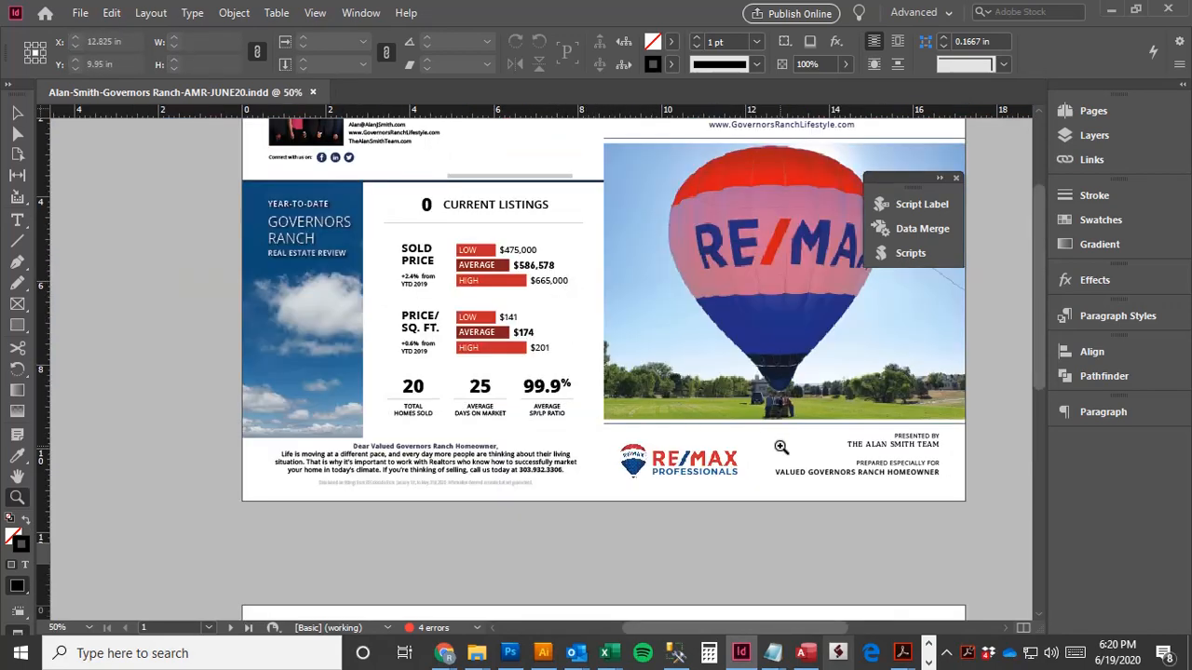
scroll(819, 471, up, 3)
scroll(872, 495, down, 3)
click(16, 113)
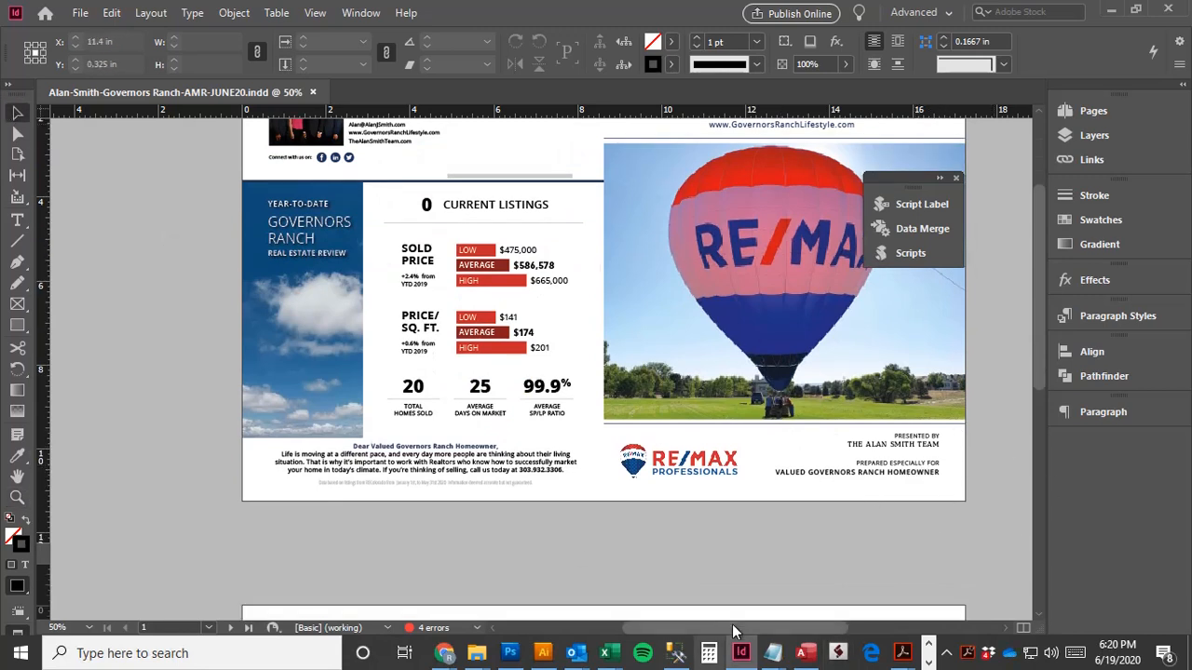
drag(732, 628, 746, 628)
click(847, 473)
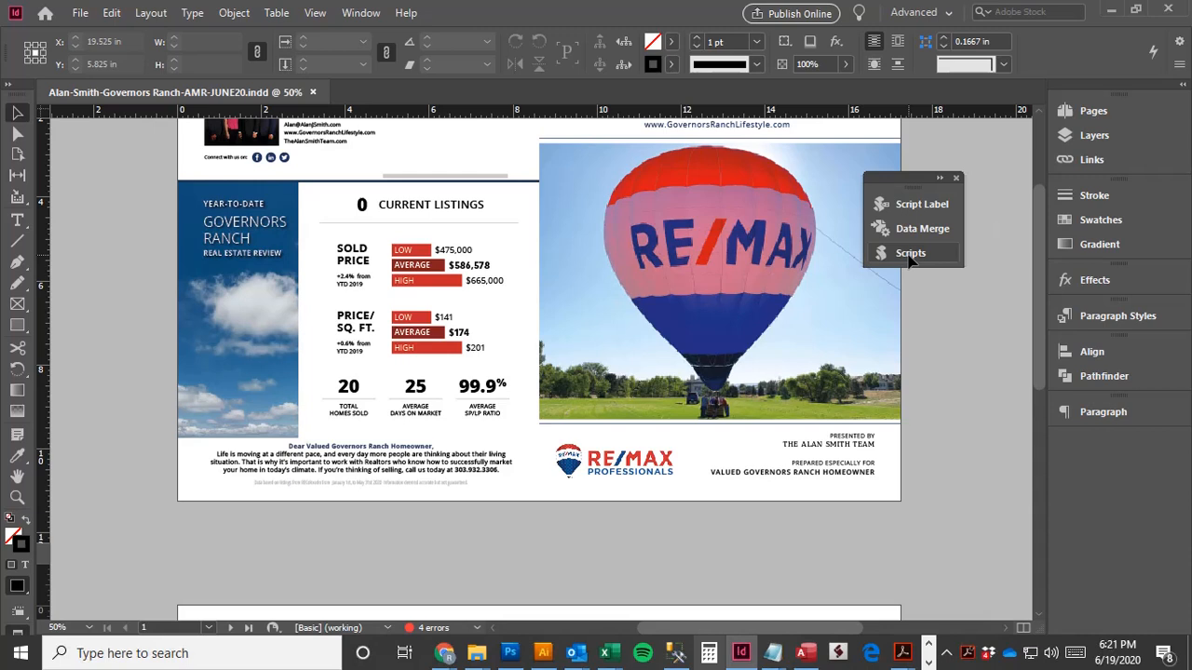
Run the RM_VDExporter 2020 user script, close the floating scripts panel group and reposition the exporter dialog over the cover photo.
click(908, 254)
double_click(601, 477)
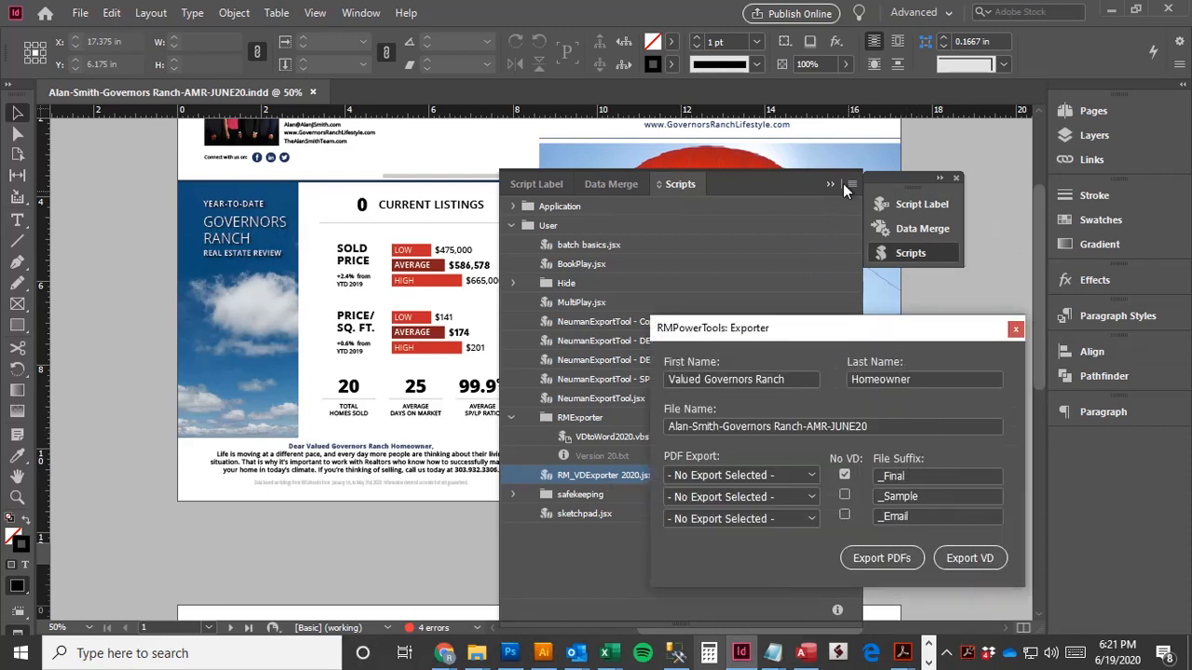
click(956, 175)
drag(940, 332, 879, 206)
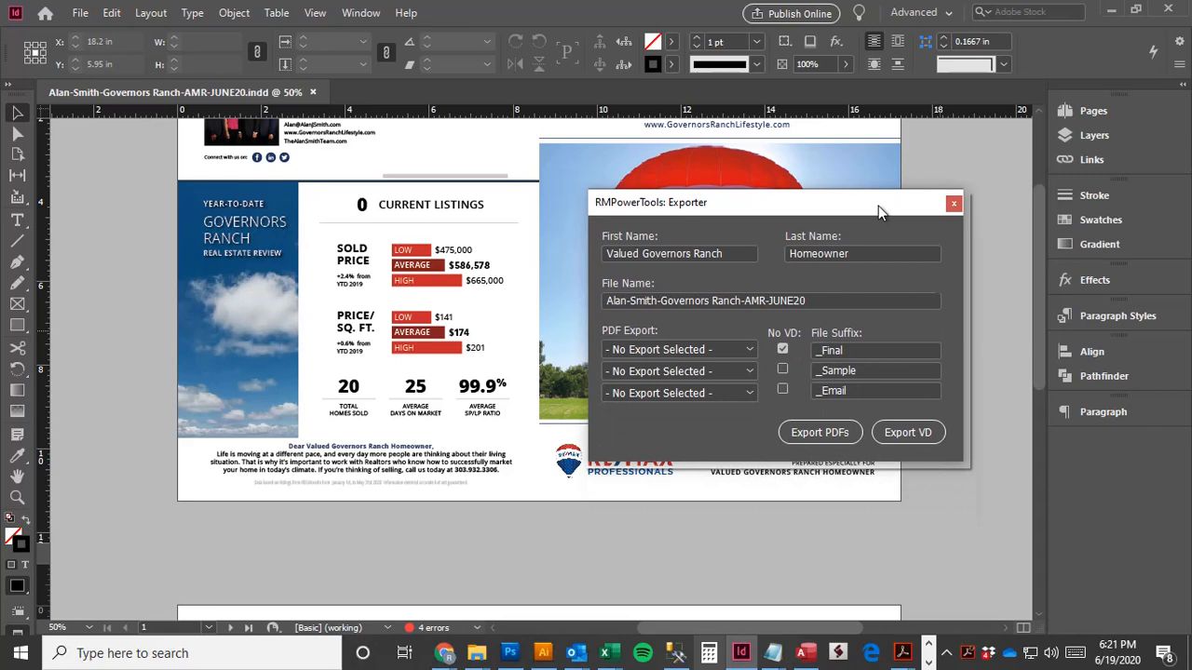
drag(887, 200, 865, 174)
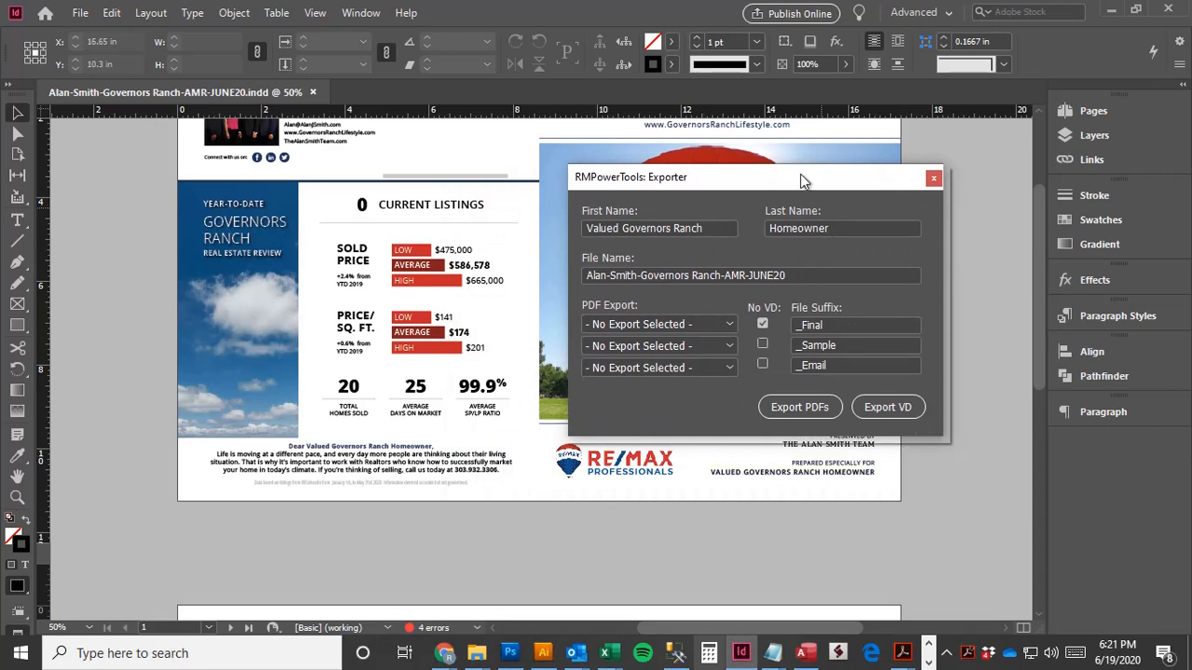
drag(801, 181, 770, 224)
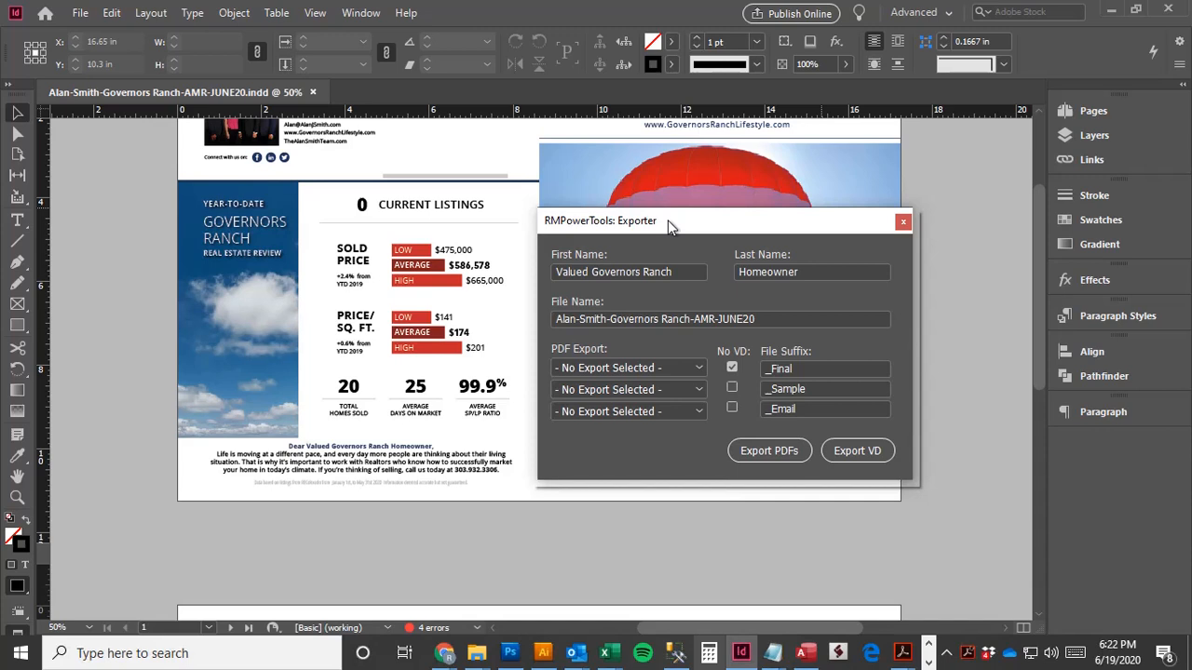
drag(668, 220, 681, 187)
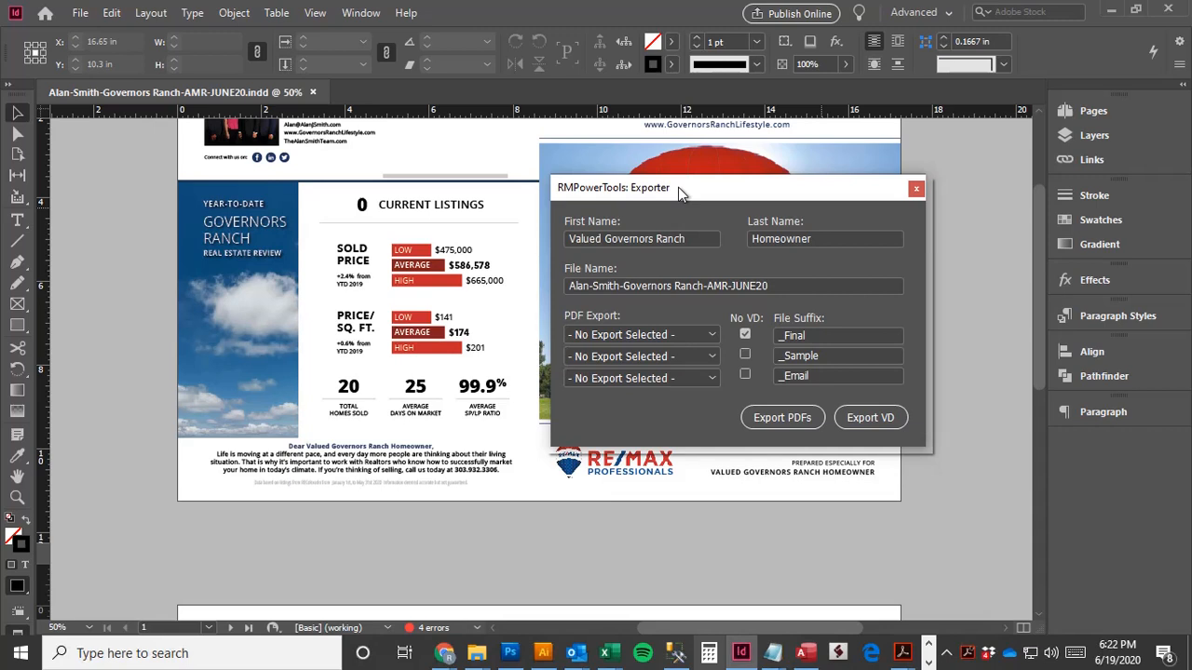
Export the variable data with "Valued Governors Ranch" as first name and "Homeowner" as last name.
drag(692, 240, 567, 239)
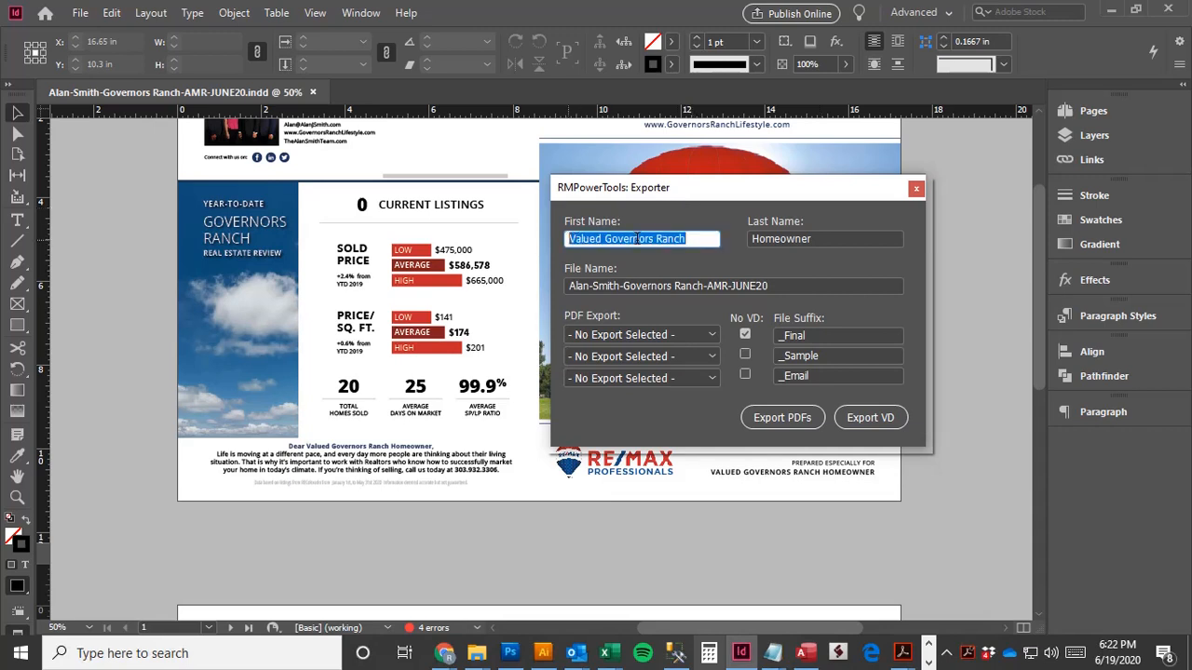
click(646, 239)
click(819, 244)
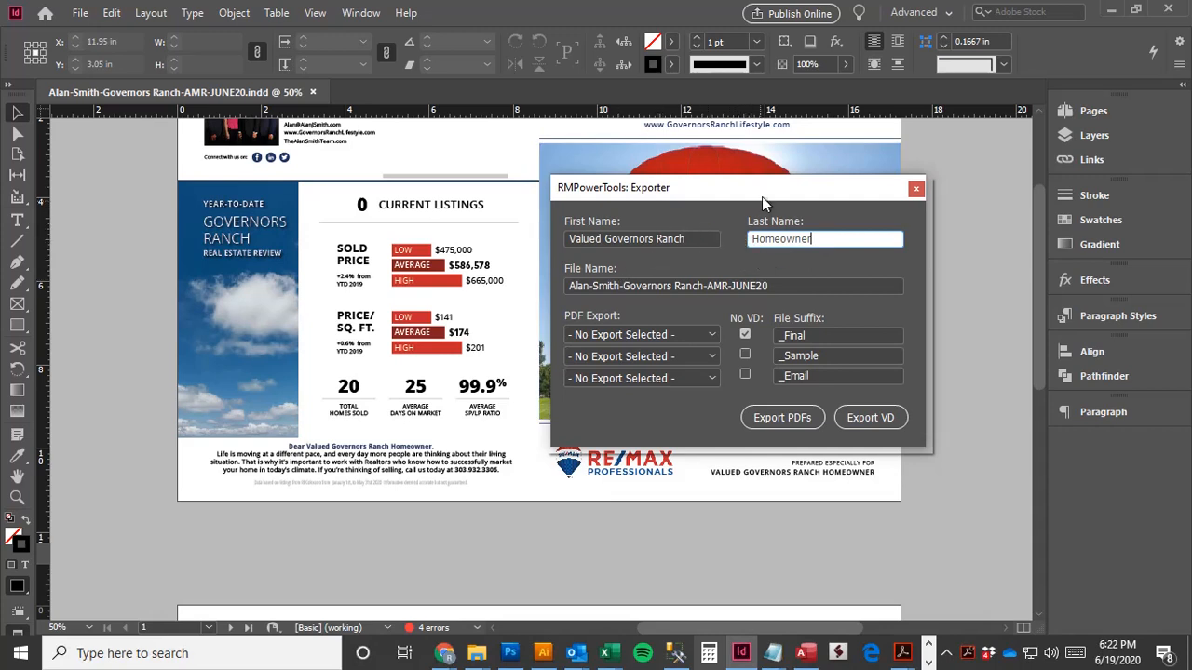
click(877, 419)
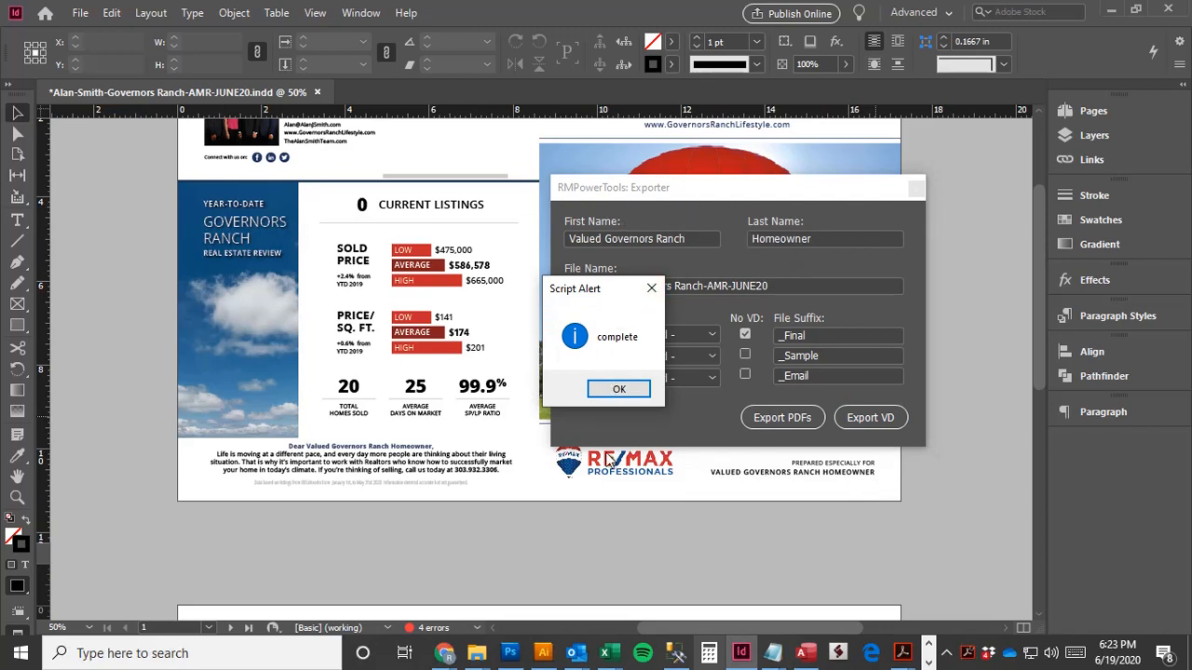
Switch to Word and examine the exported variable-data document's text boxes, colour labels and all-caps rules on page 1.
click(927, 660)
click(533, 653)
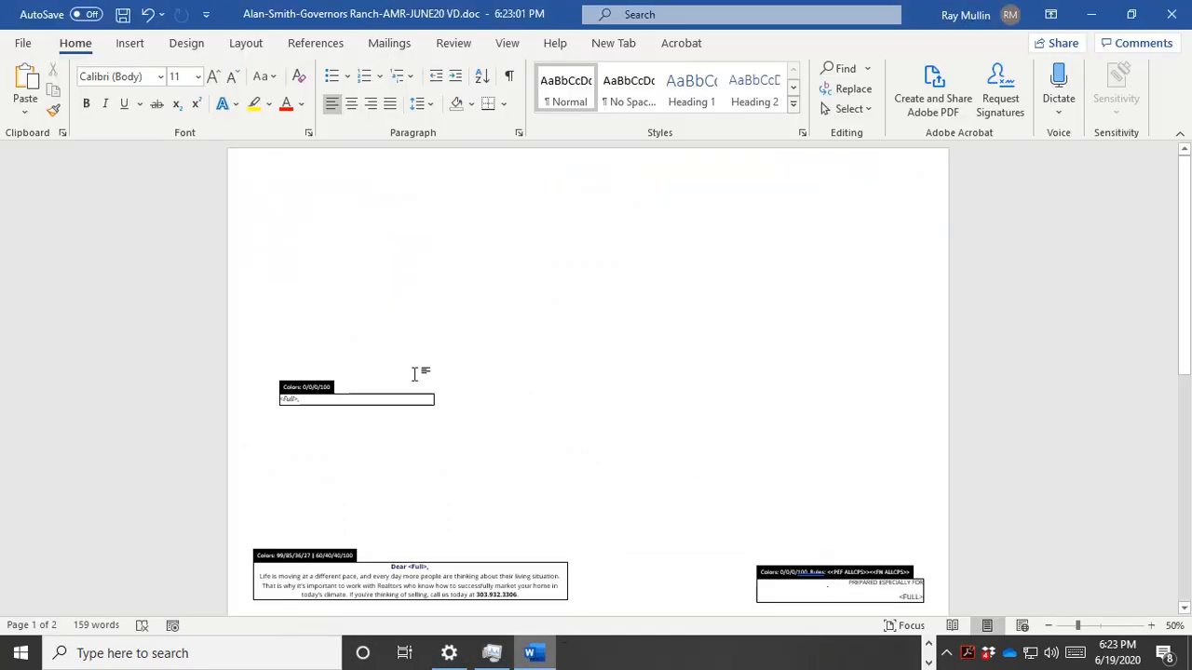
scroll(864, 605, up, 3)
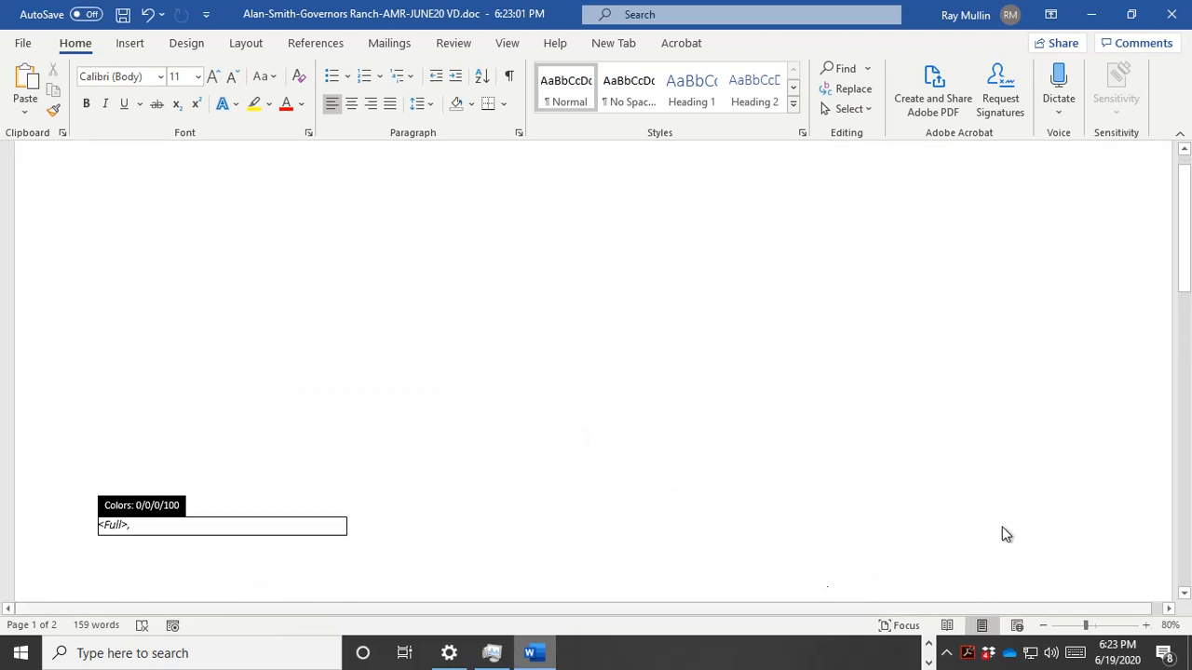
scroll(1003, 532, down, 5)
scroll(1026, 472, up, 3)
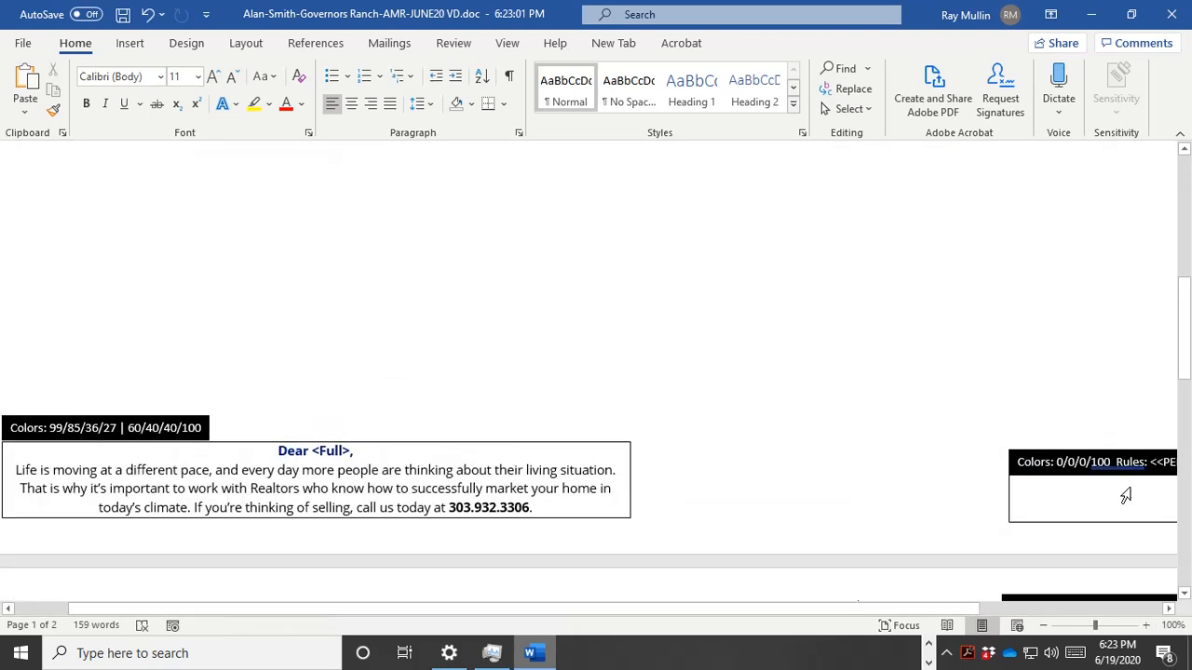
scroll(968, 615, right, 5)
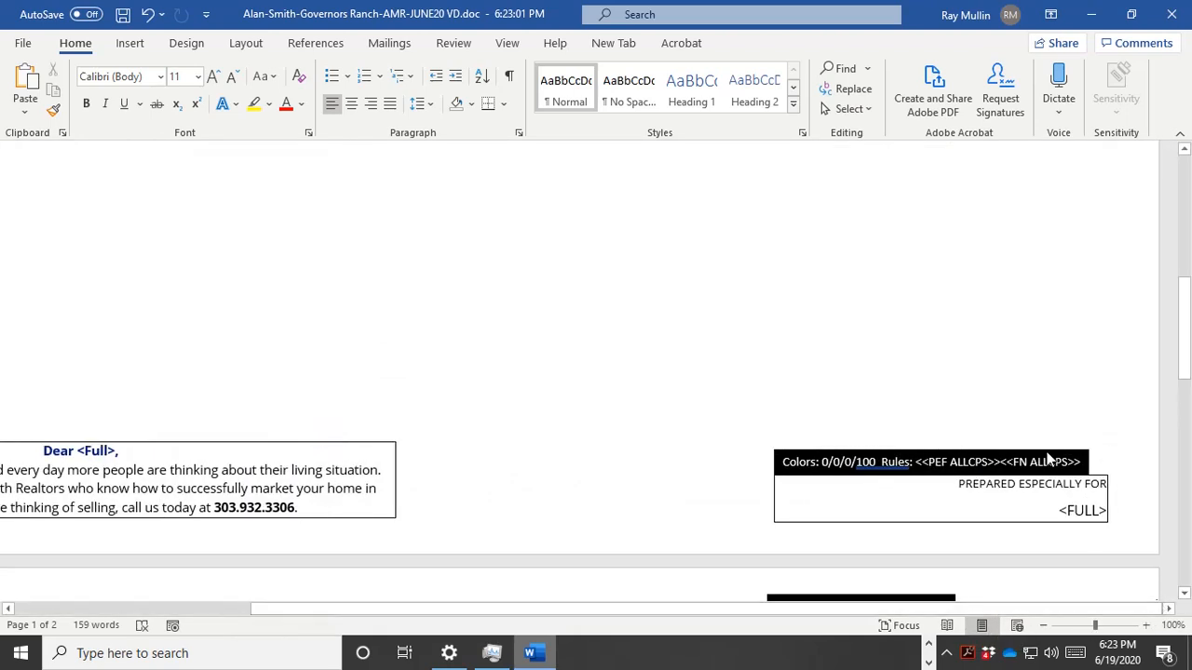
drag(1015, 484, 1051, 485)
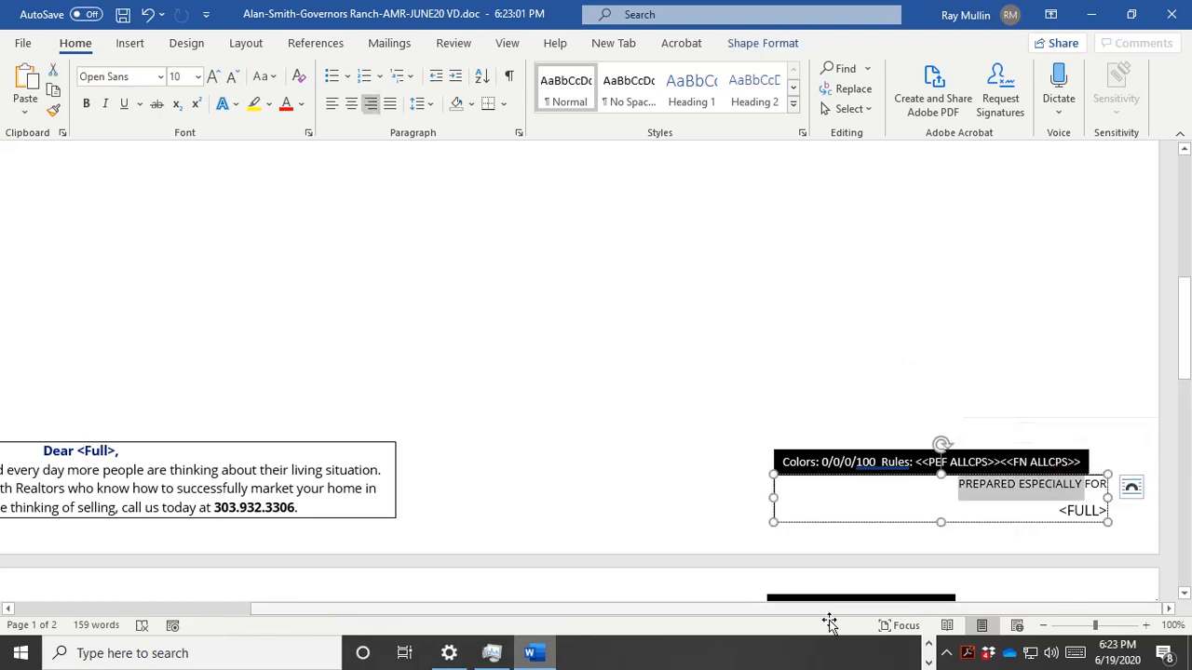
Return to InDesign, close the RMPowerTools exporter dialog and dismiss the script alert.
click(930, 662)
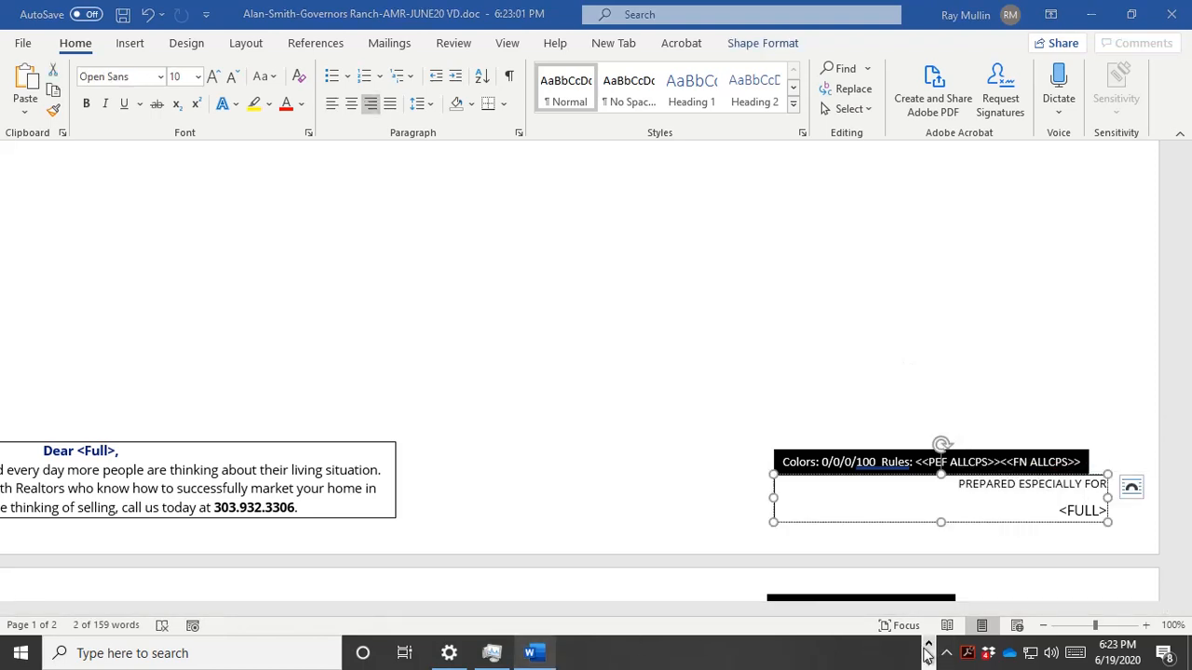
click(928, 645)
click(739, 653)
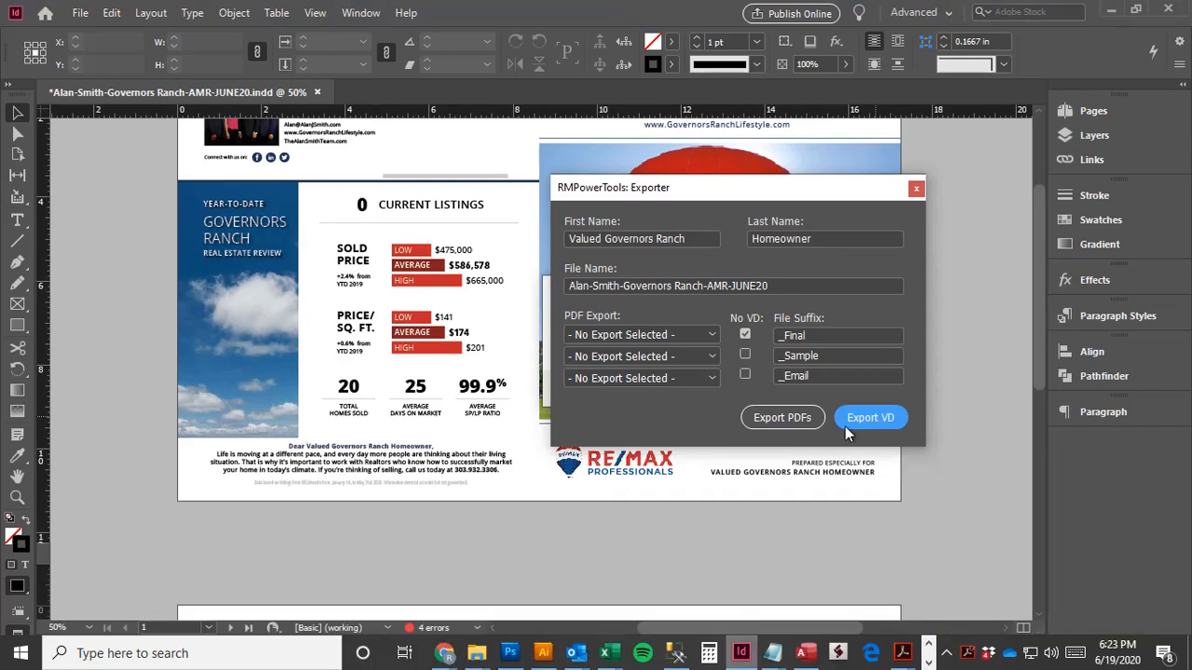
click(916, 190)
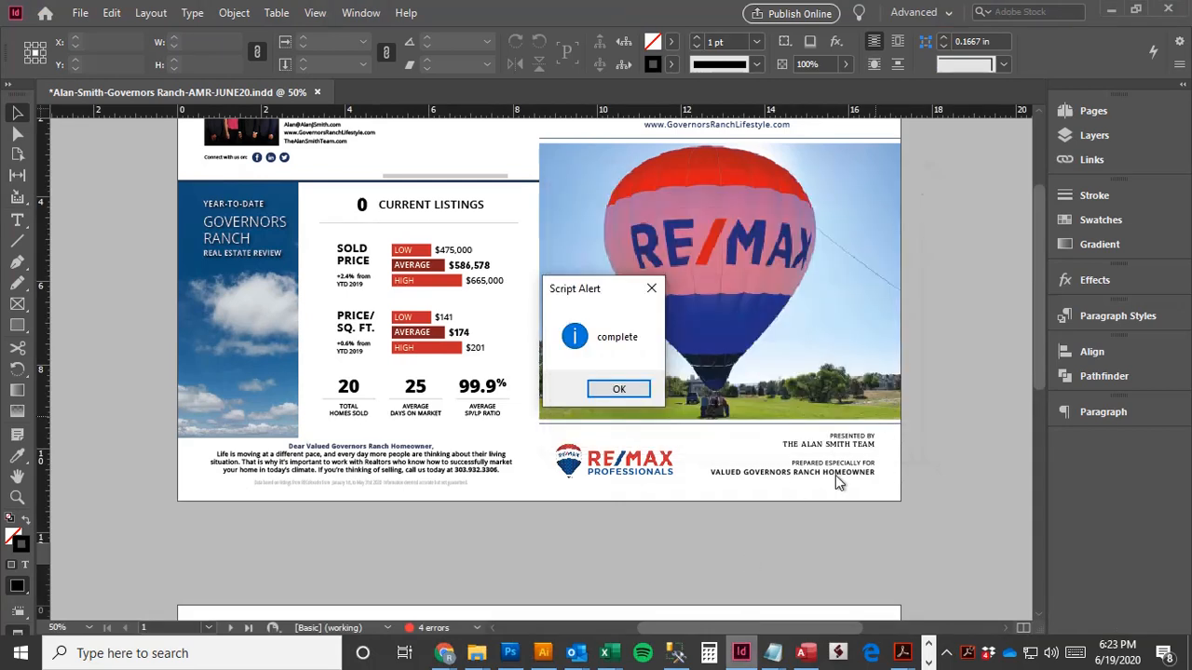
click(655, 291)
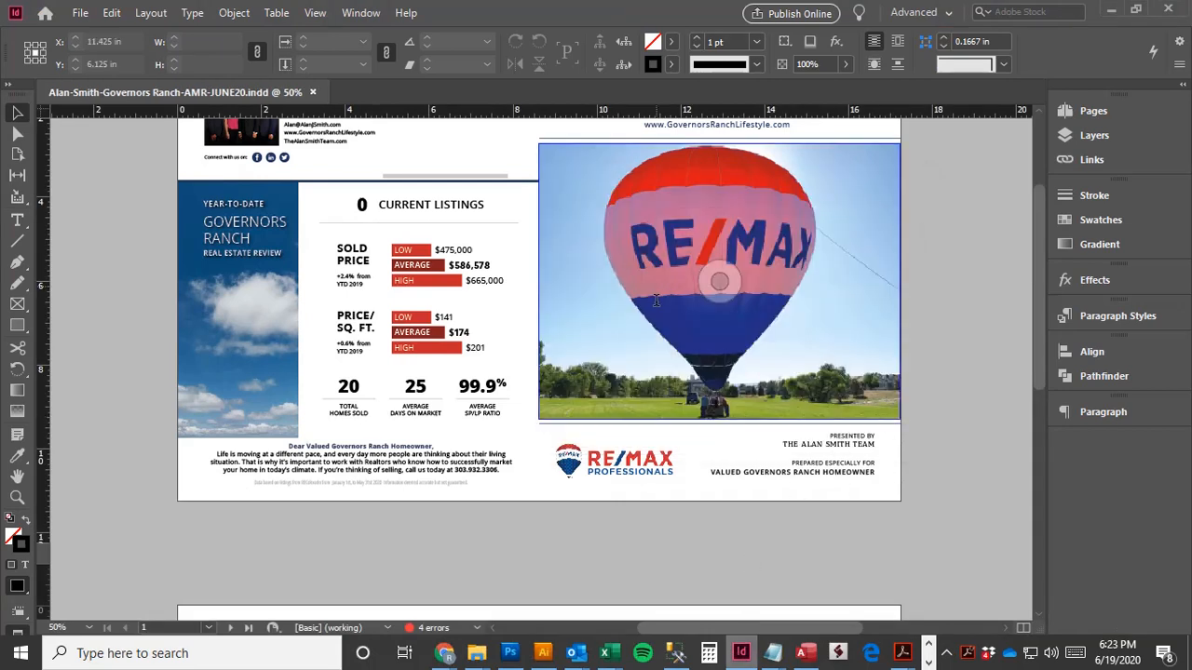
Select the homeowner letter's text frame on the back page and examine its greeting and body text up close.
scroll(835, 491, left, 1)
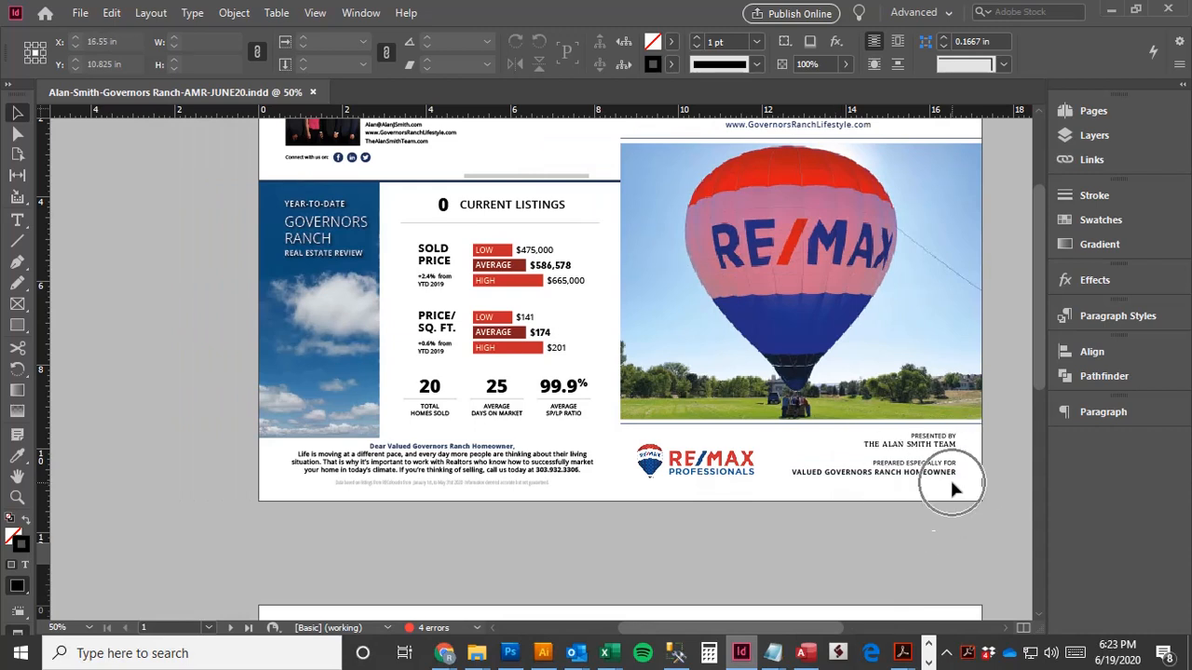
click(495, 470)
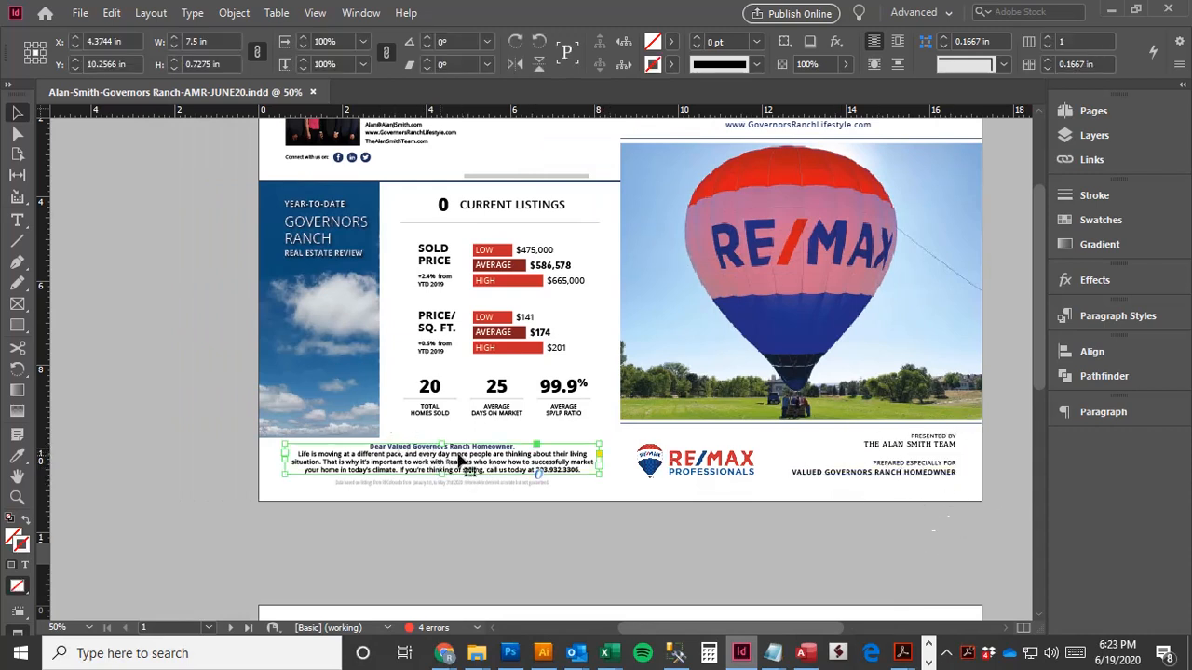
scroll(547, 475, up, 1)
scroll(547, 475, up, 3)
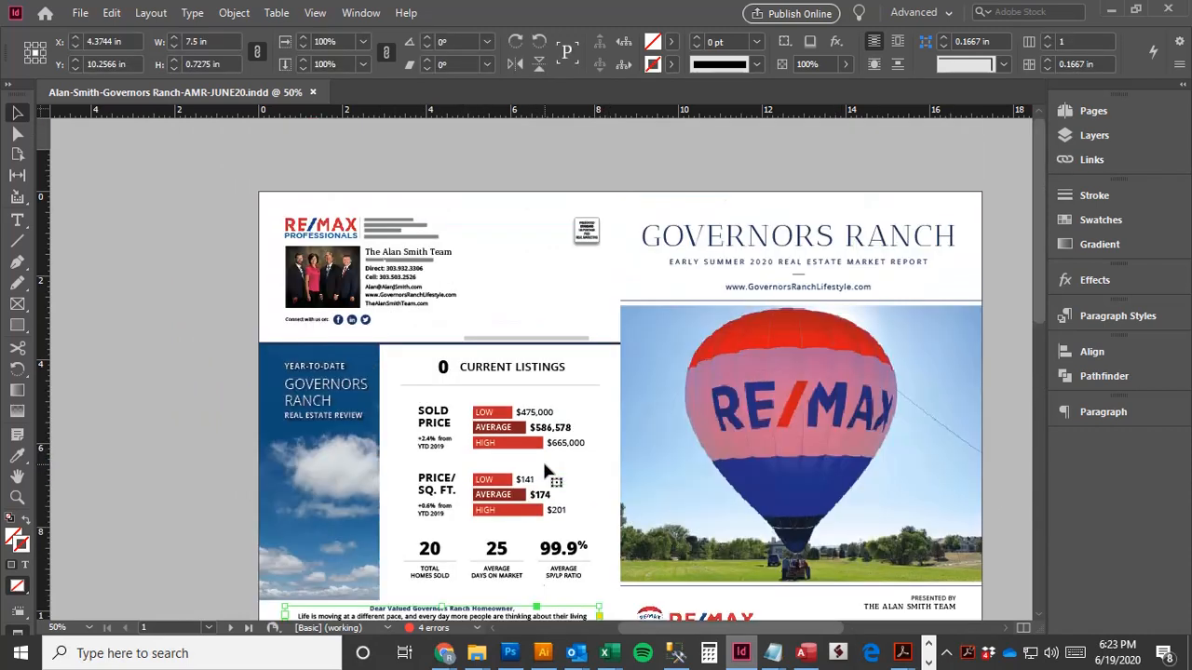
scroll(545, 470, down, 1)
key(z)
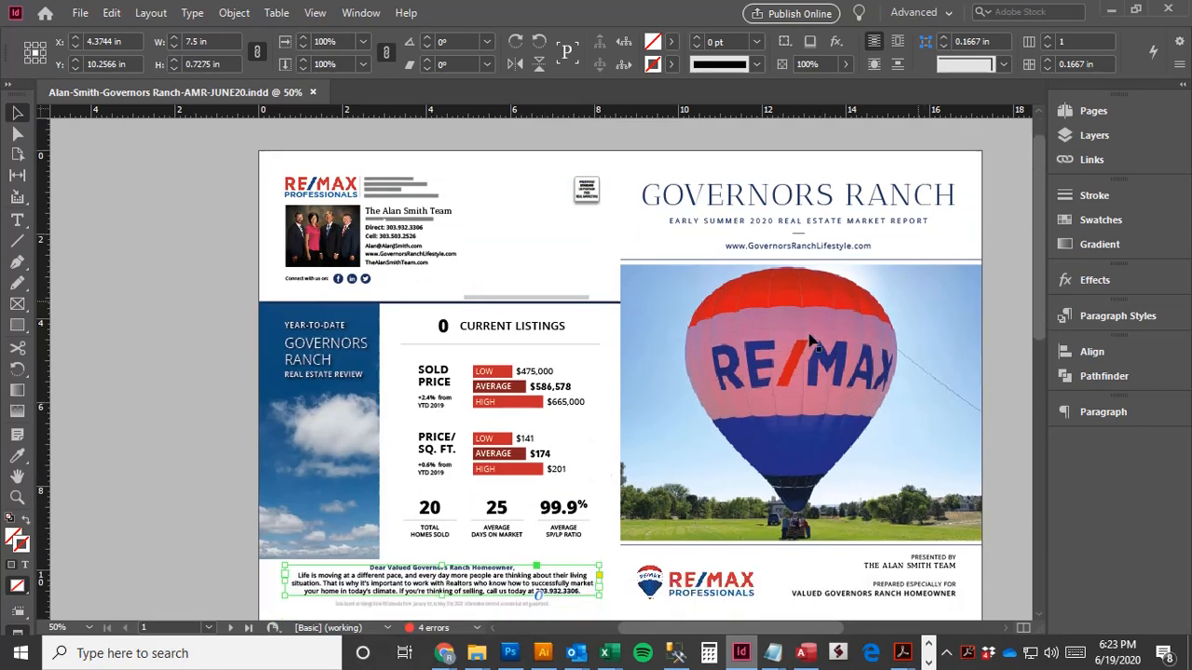
drag(639, 448, 341, 603)
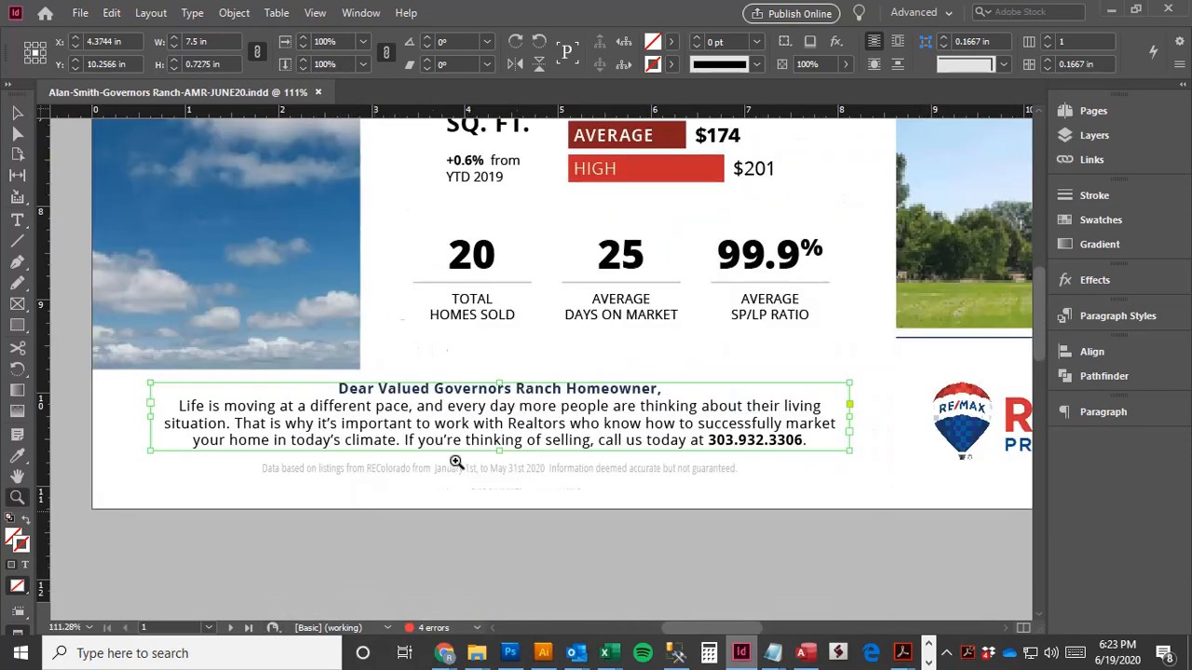
scroll(468, 457, down, 2)
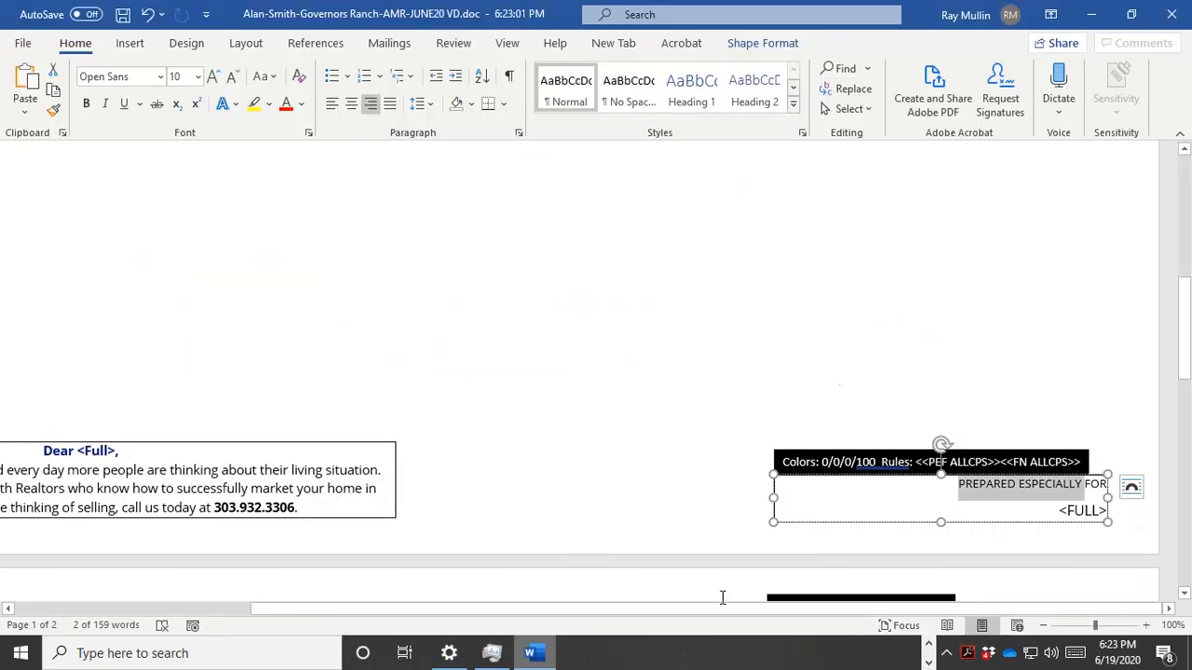
Examine the "Dear <Full>," letter text box and the CMYK values in its colour label on page 1.
drag(726, 607, 437, 605)
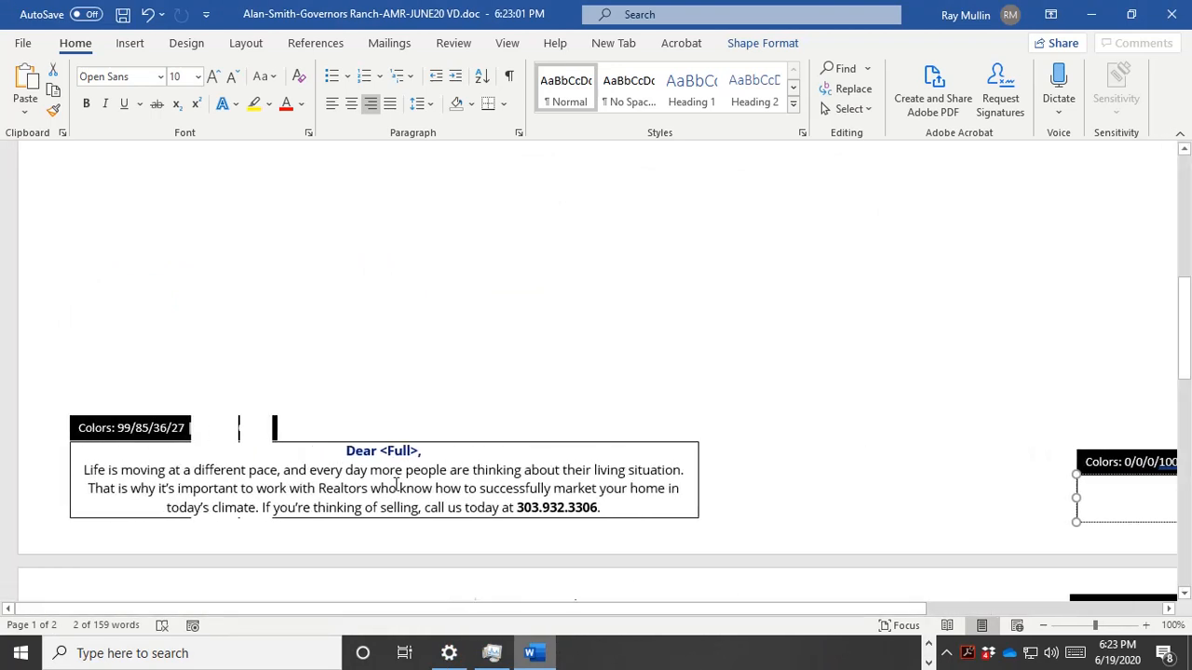
click(354, 452)
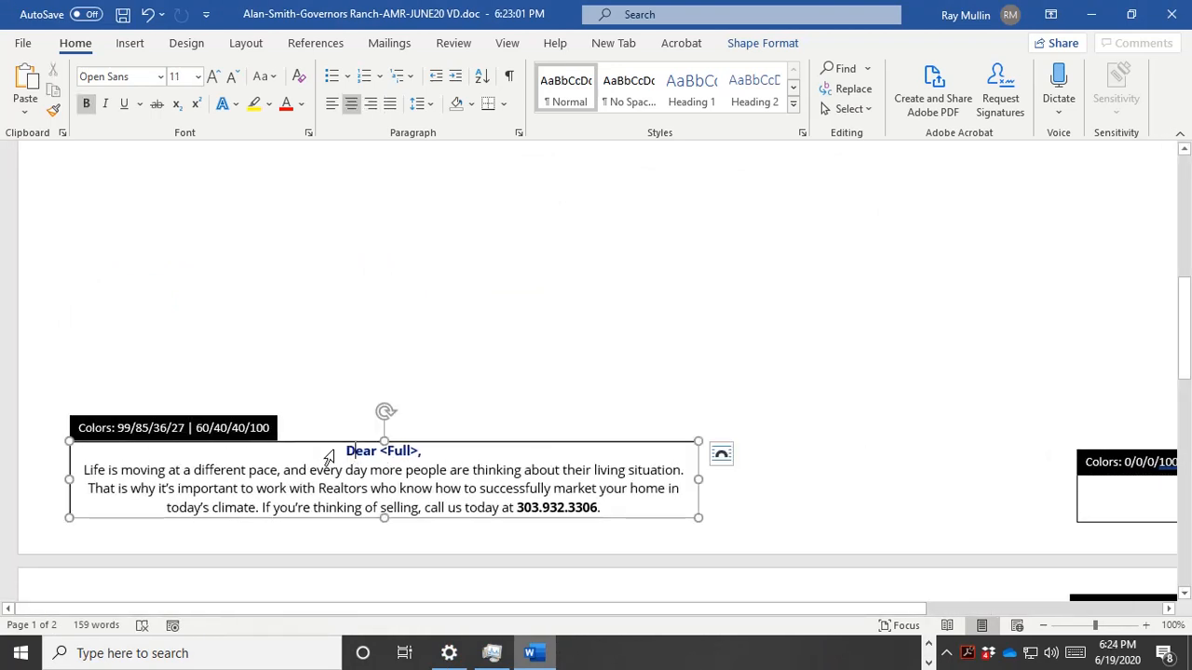
drag(347, 451, 601, 510)
click(467, 488)
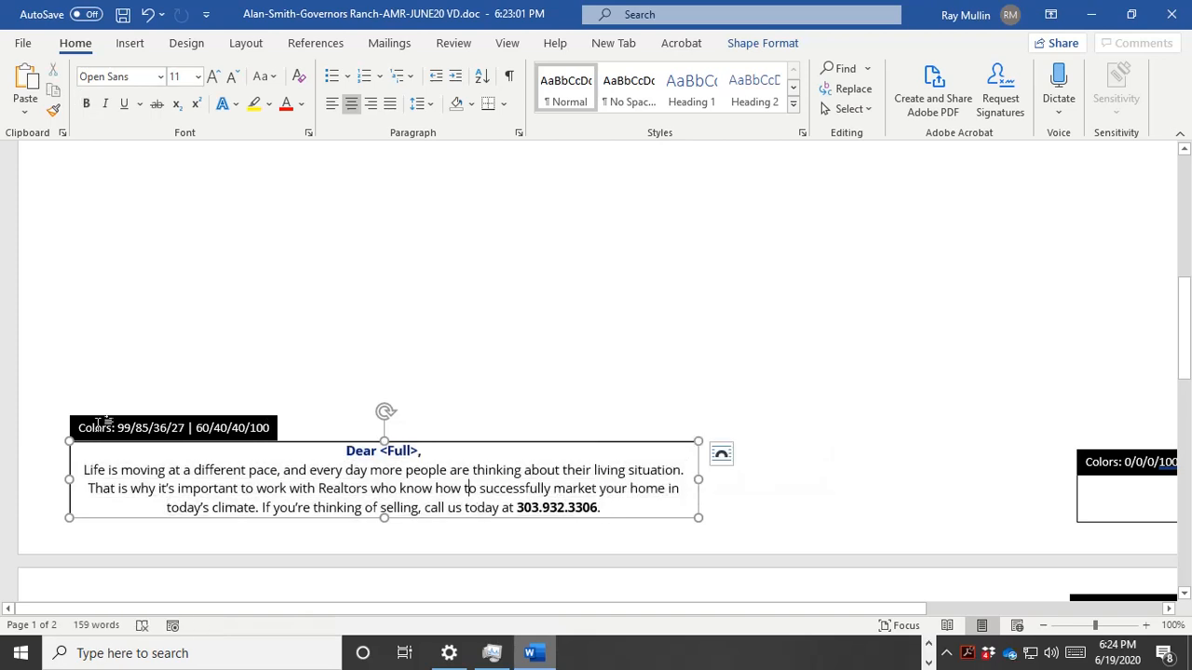
click(122, 428)
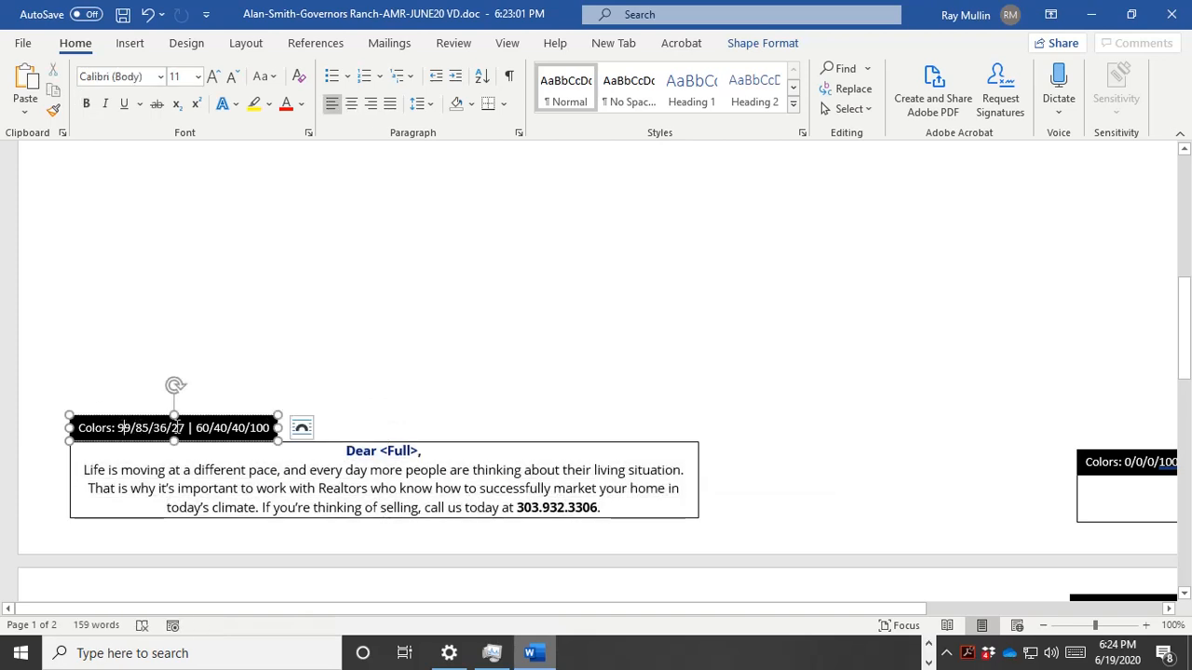
double_click(222, 424)
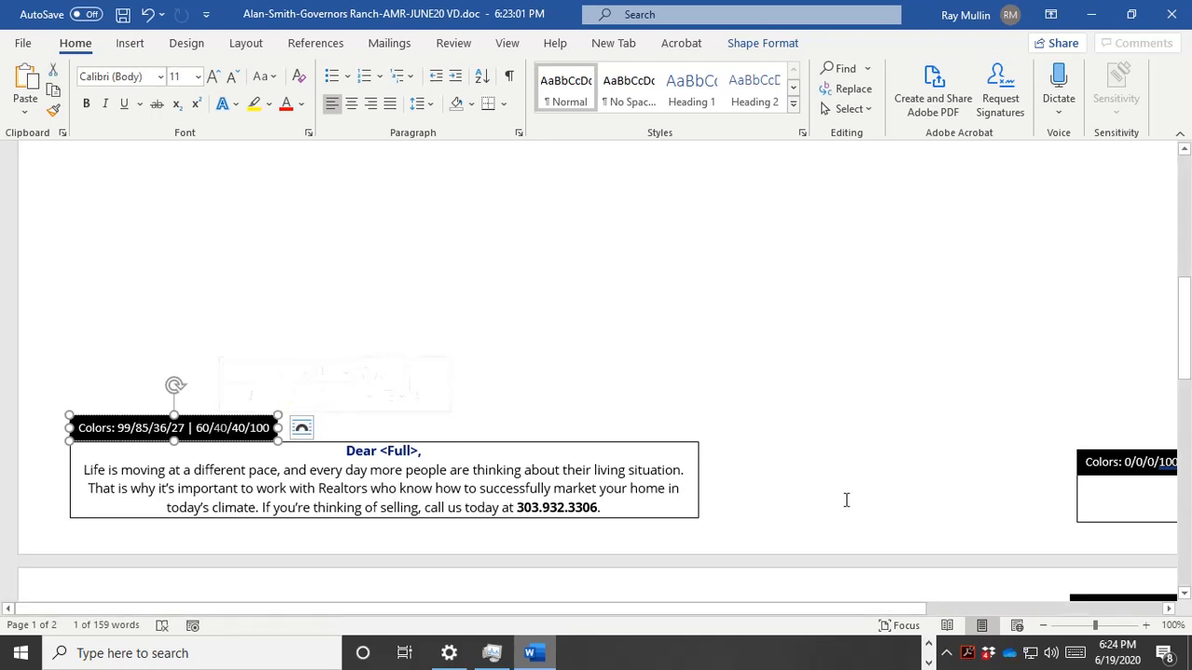
Examine the PEF ALLCPS and FN ALLCPS rules in the label above the "PREPARED ESPECIALLY FOR" text box.
drag(758, 608, 1006, 584)
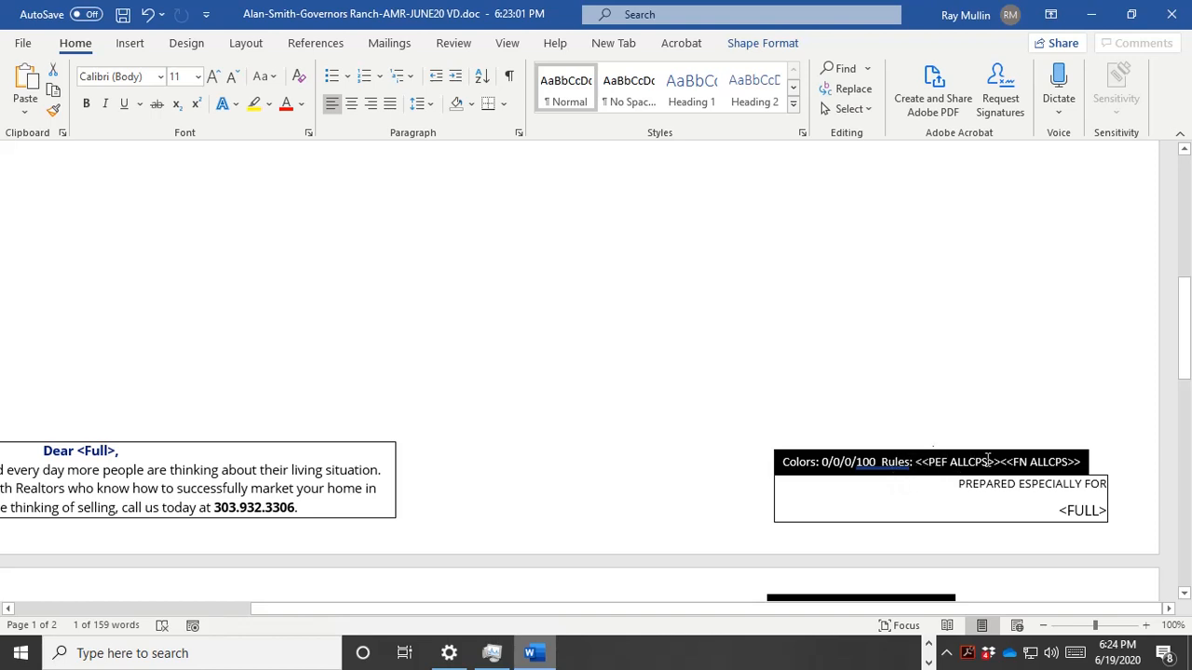
click(989, 462)
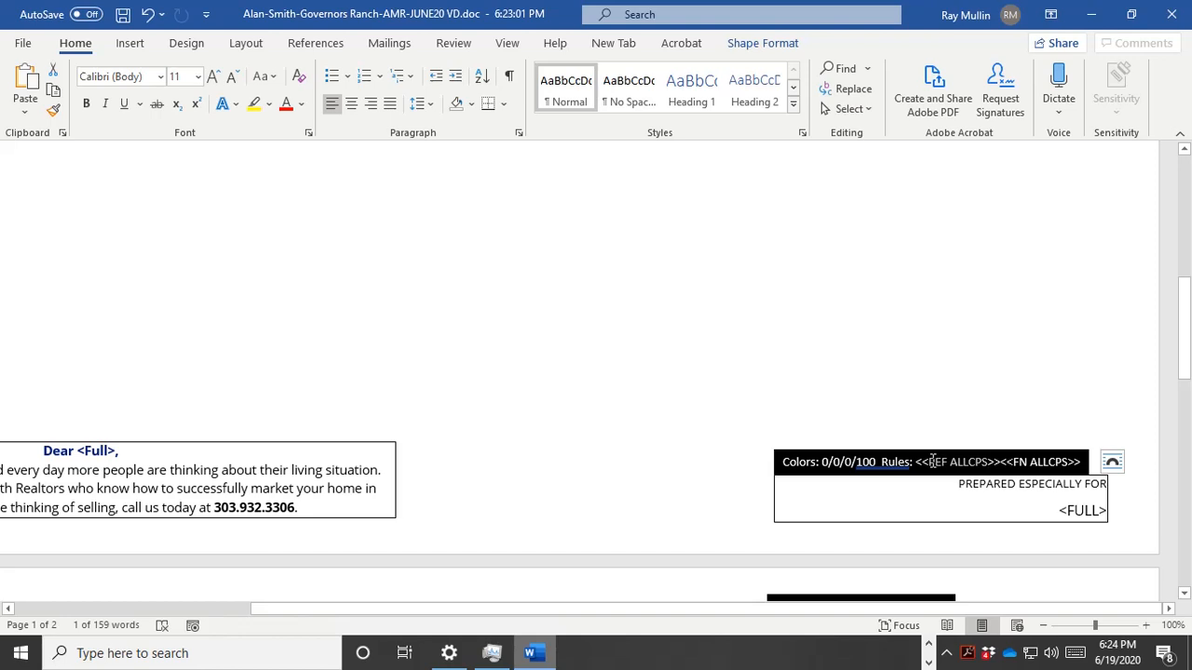
drag(940, 462, 1045, 466)
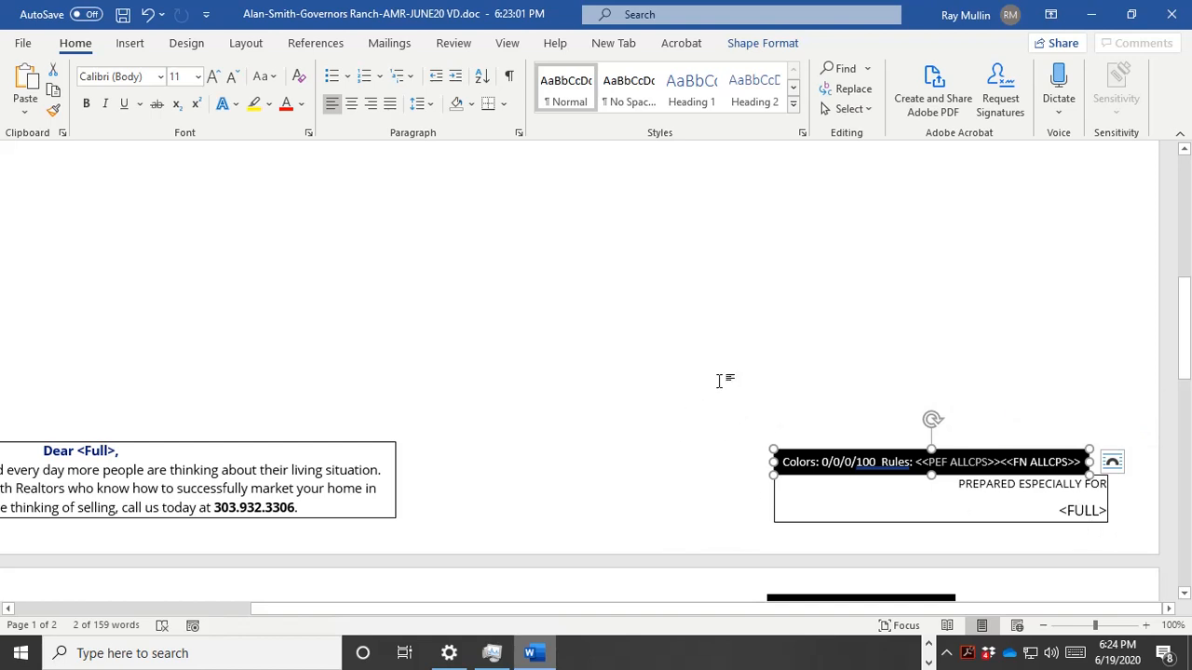
Look over both pages' text boxes at 60% zoom and check the words of the "PREPARED ESPECIALLY FOR" line.
ctrl+scroll(641, 351, down, 4)
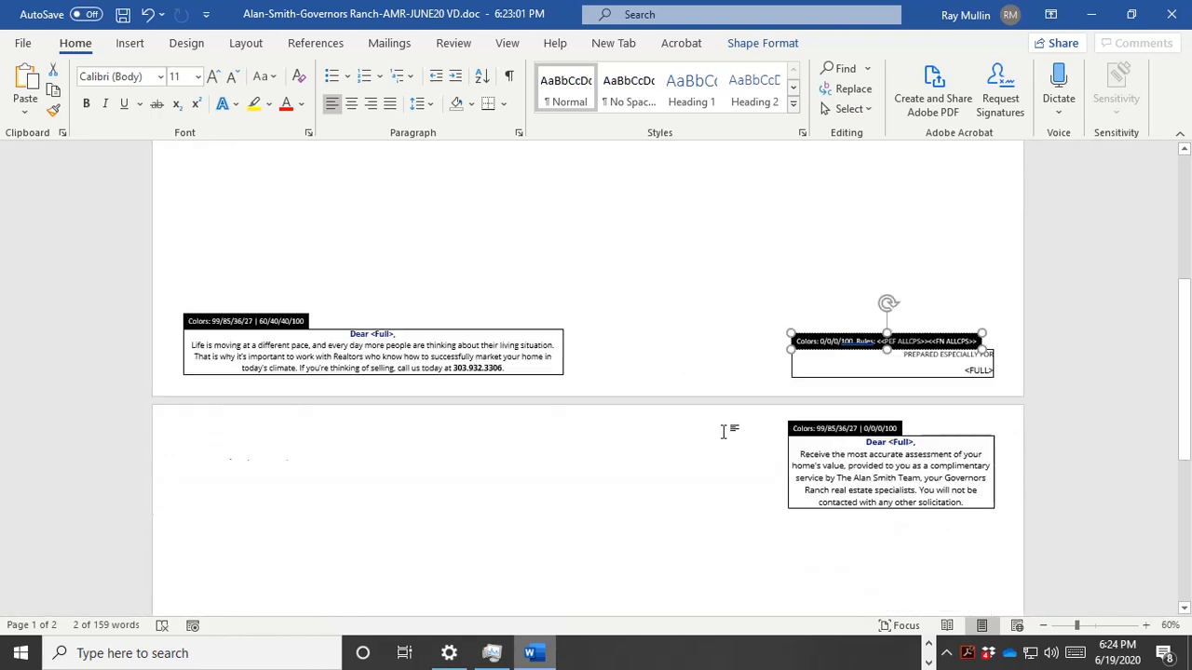
scroll(723, 431, down, 3)
scroll(723, 432, up, 5)
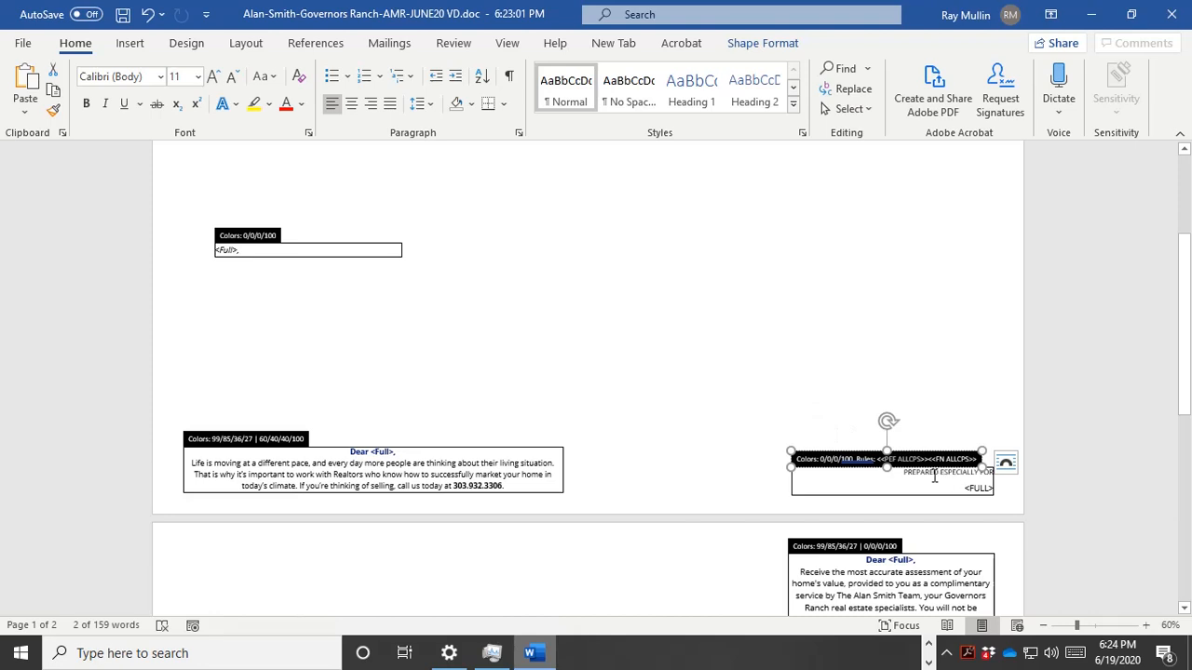
double_click(935, 476)
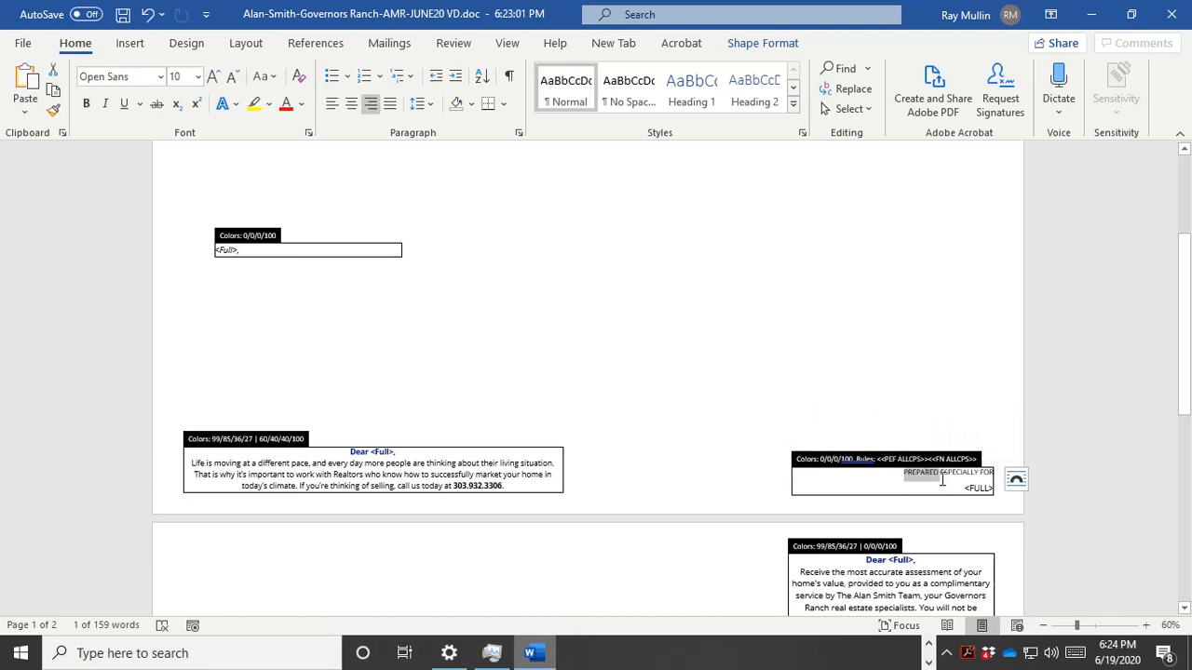
click(945, 478)
double_click(959, 476)
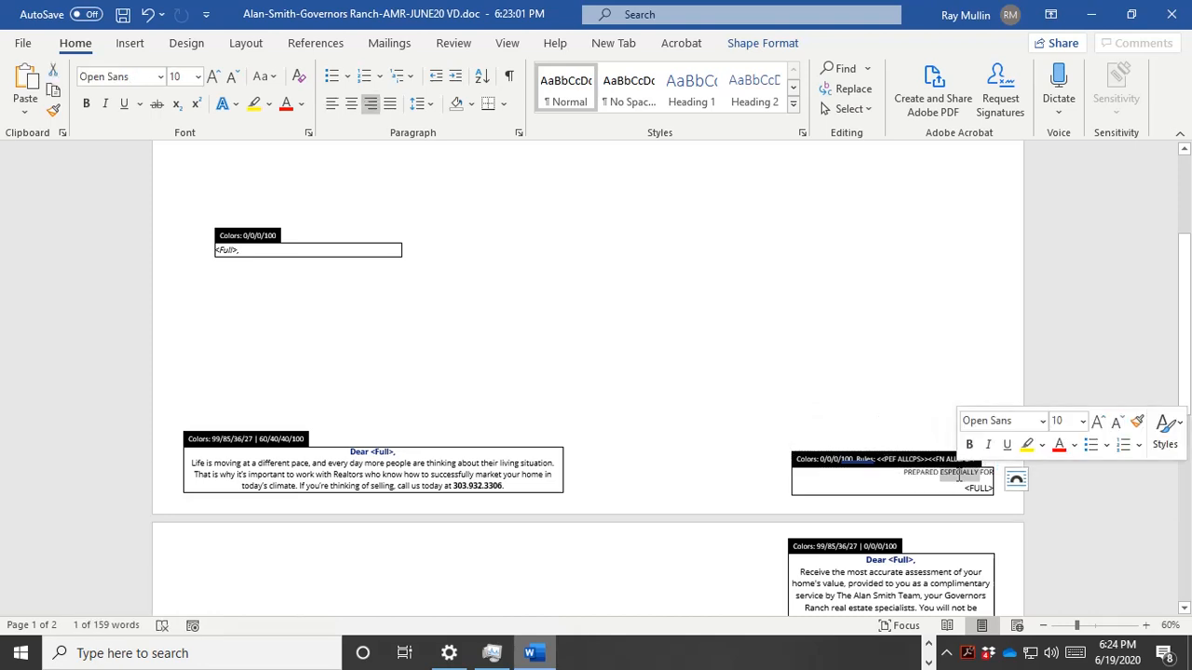
scroll(930, 486, down, 2)
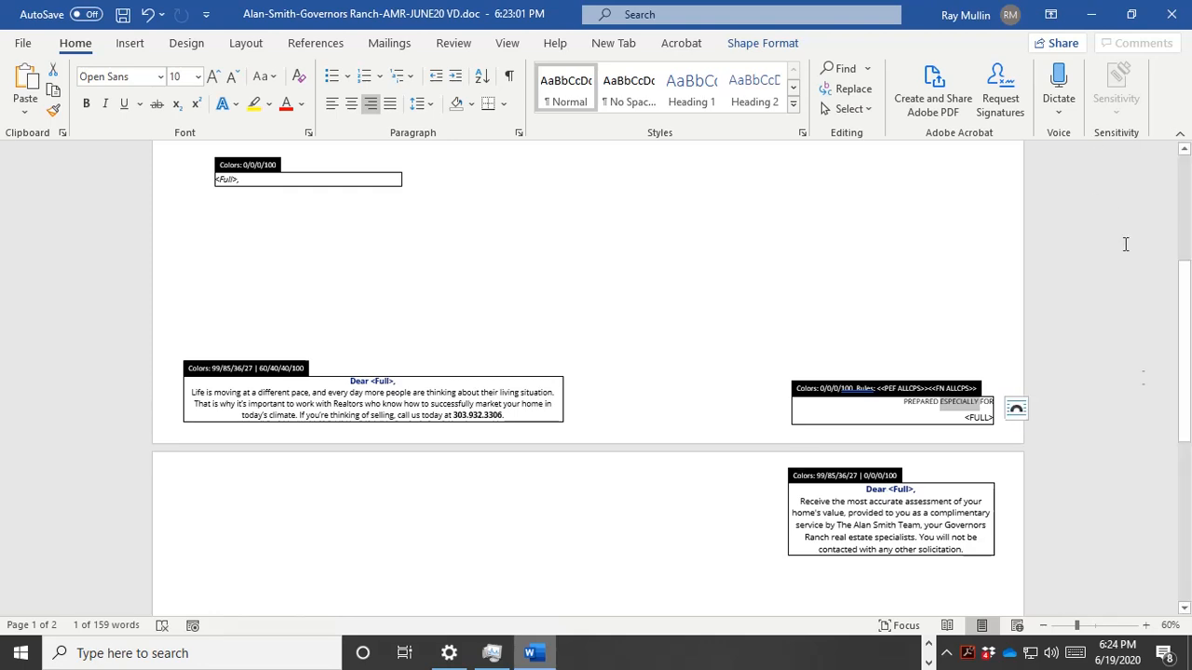
Switch to InDesign, run the RM_VDExporter 2020.jsx user script and move its exporter dialog clear of the scripts list.
click(927, 644)
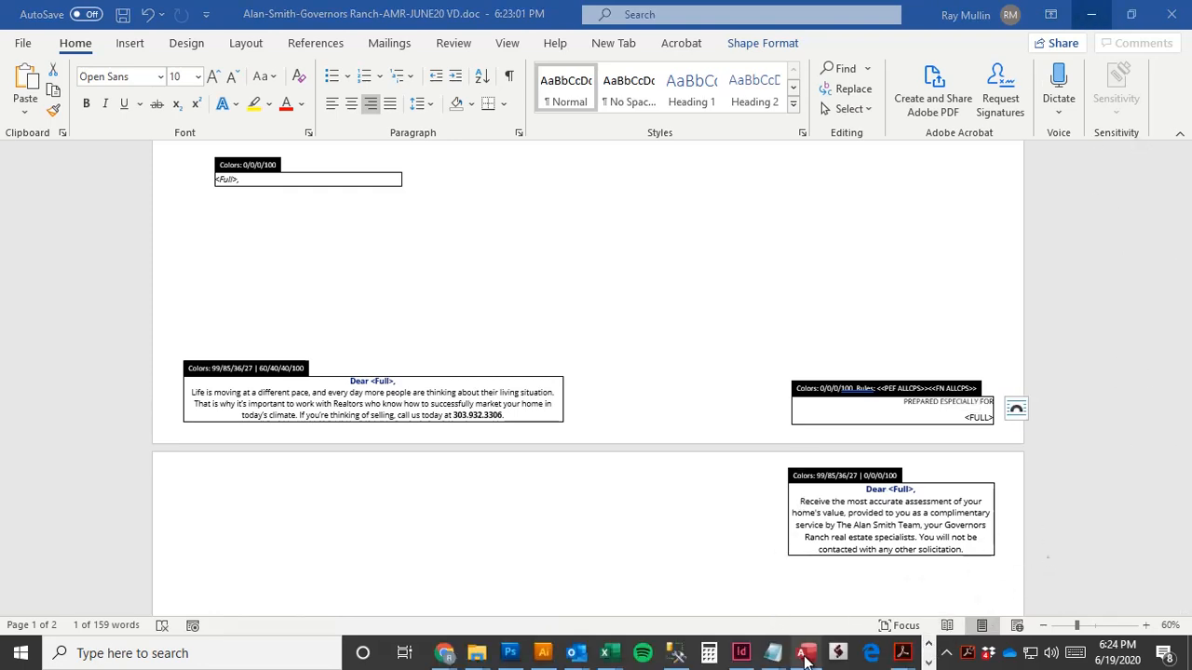
click(741, 653)
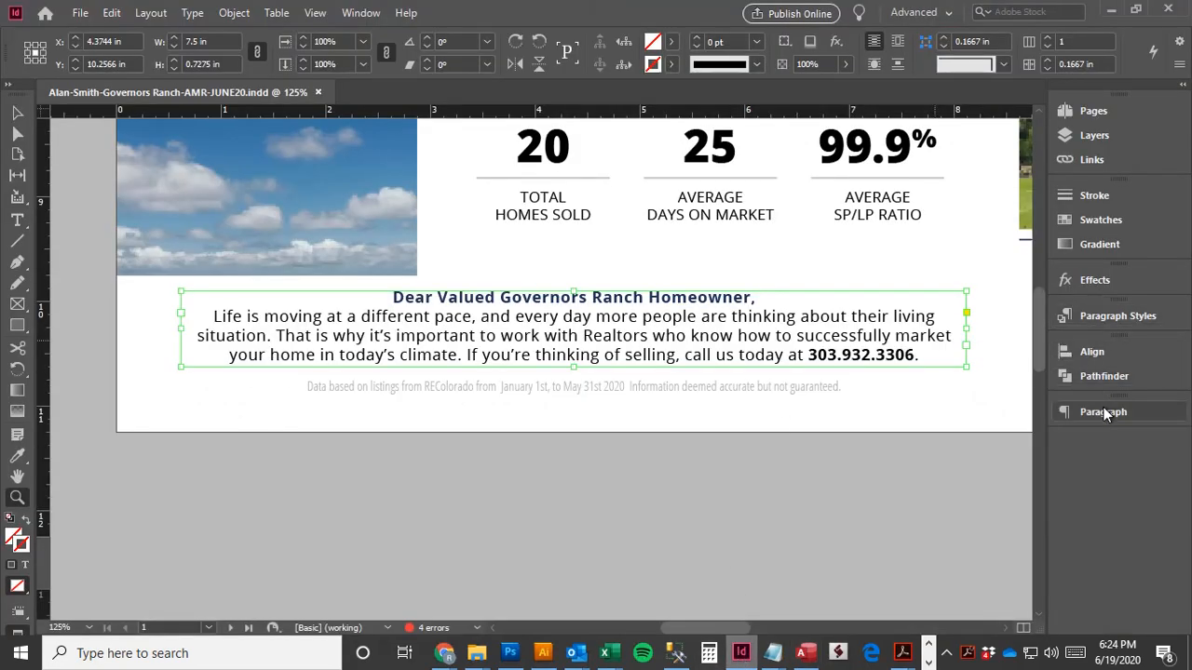
click(360, 13)
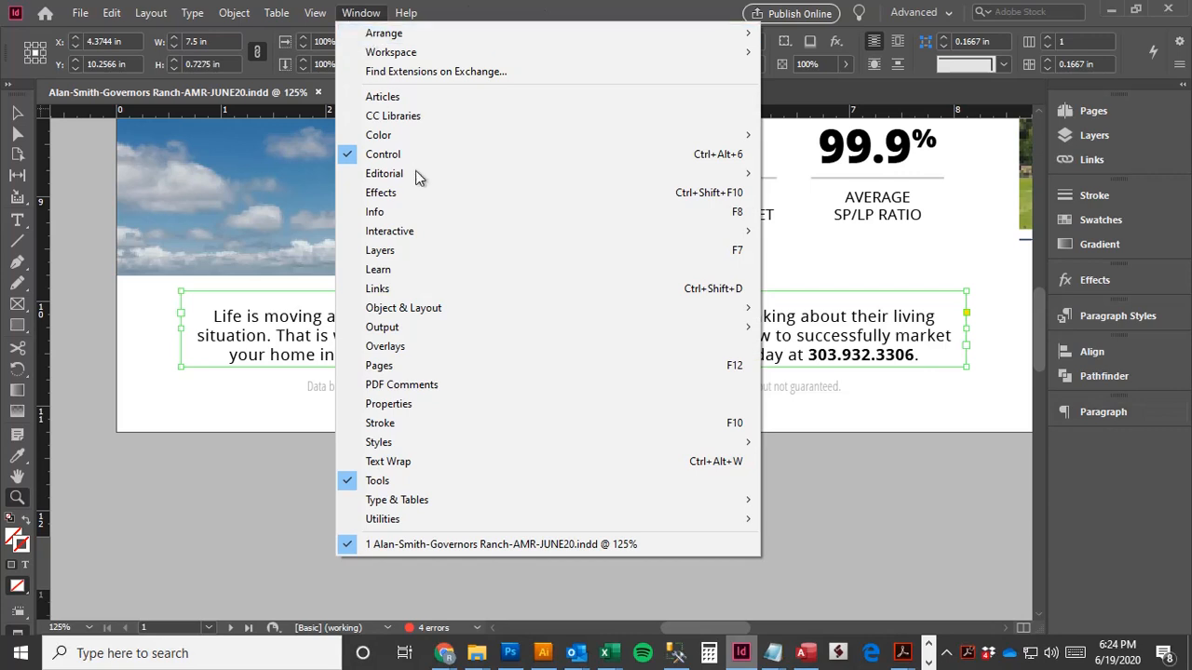
mouse_move(454, 521)
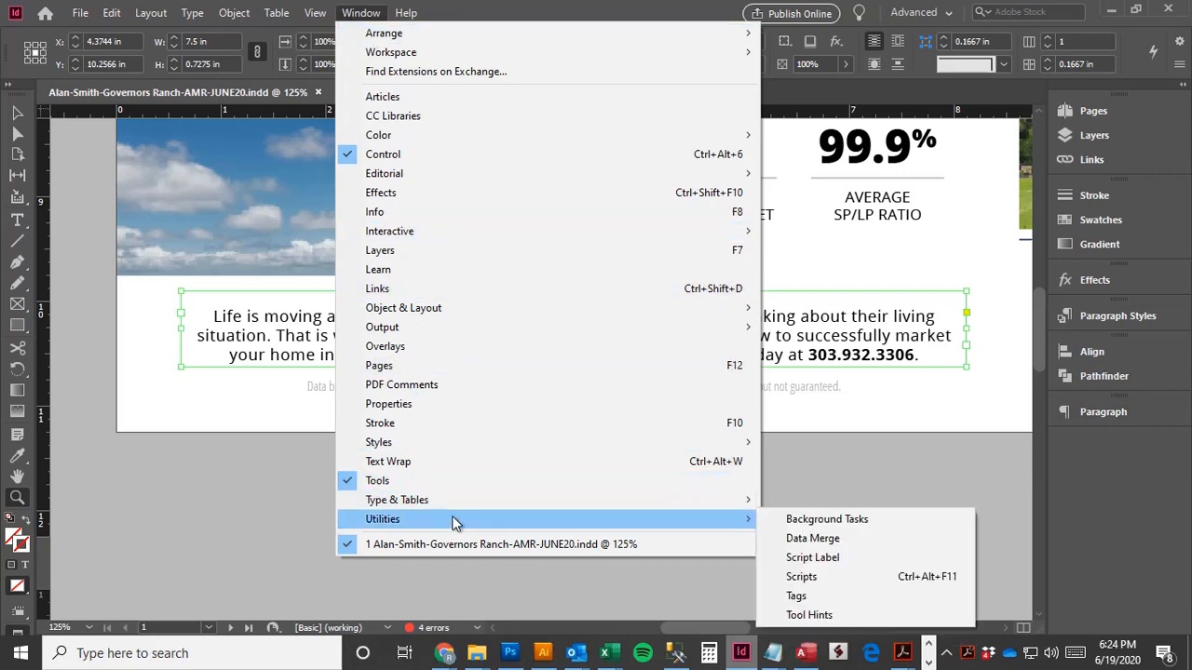
click(838, 573)
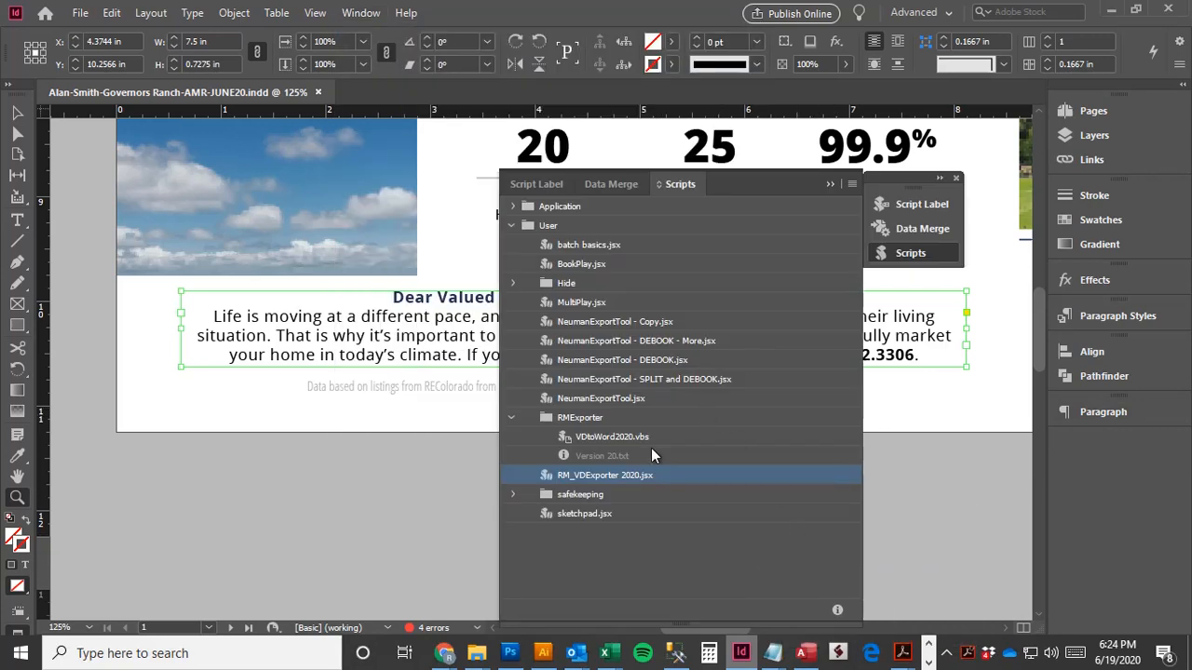
double_click(623, 475)
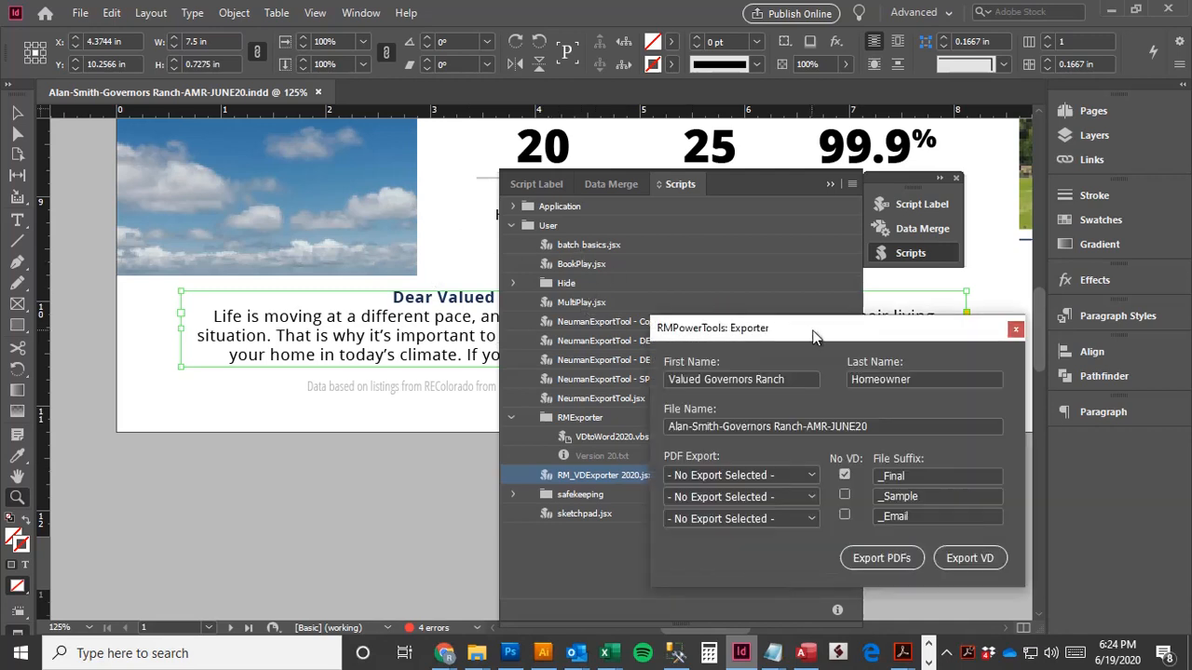
drag(812, 336, 472, 223)
Export the variable data with _xxx appended to the file name and [Smallest File Size] as the first PDF preset, and dismiss the alert.
click(583, 313)
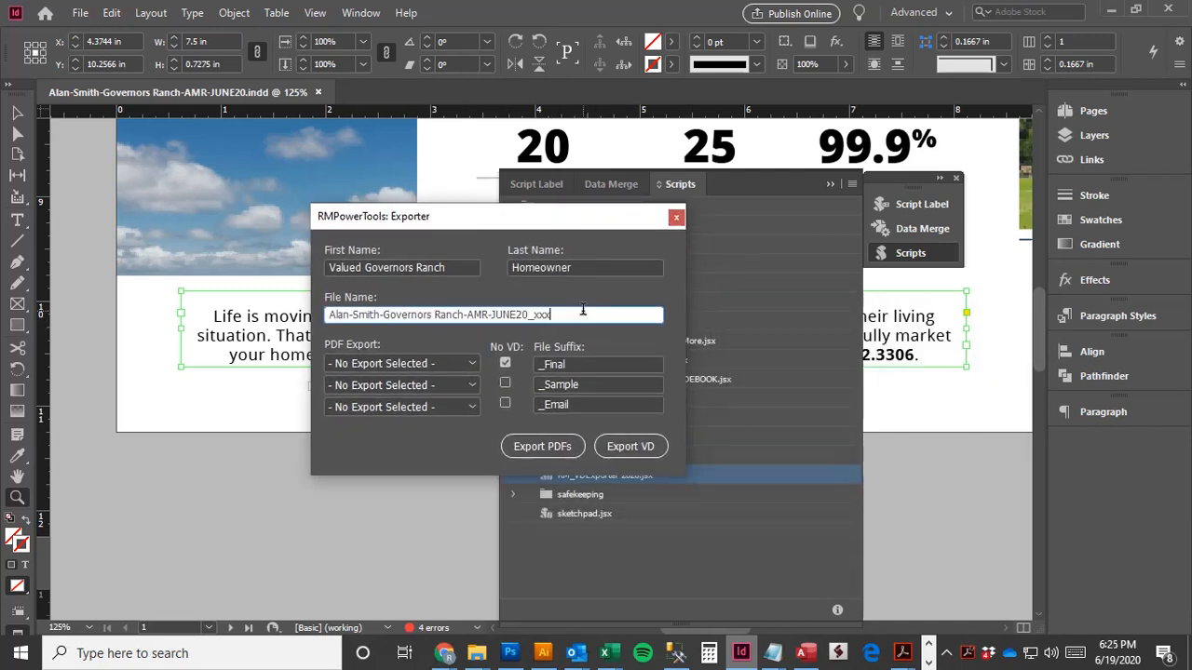
click(447, 363)
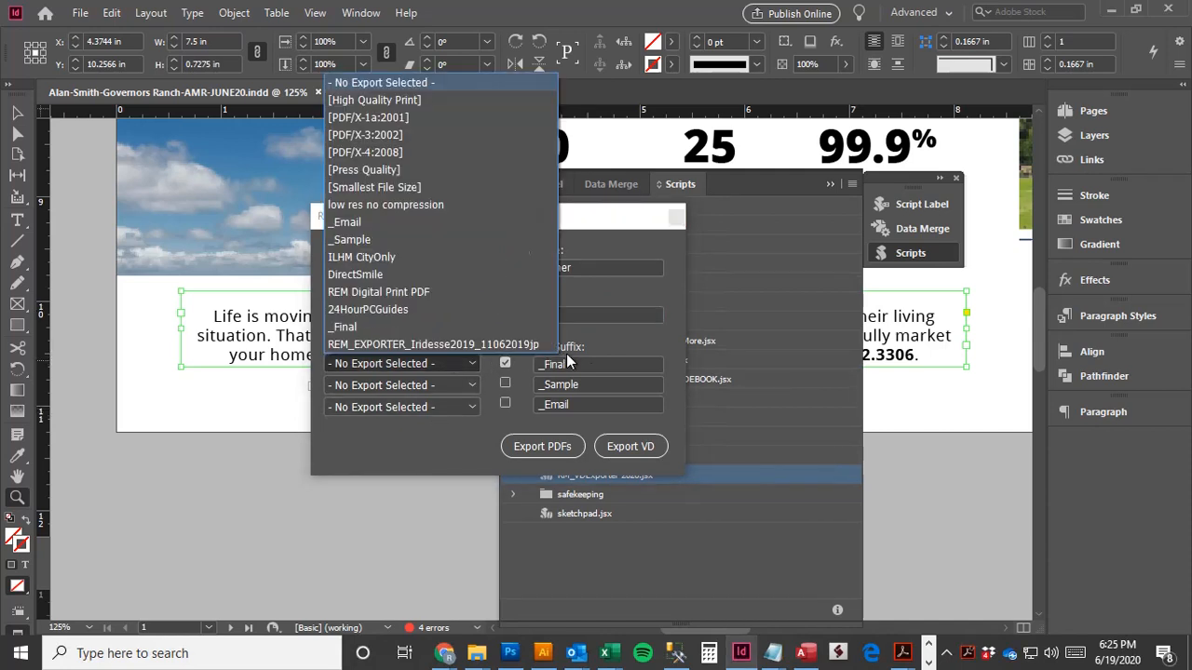
click(570, 358)
click(428, 364)
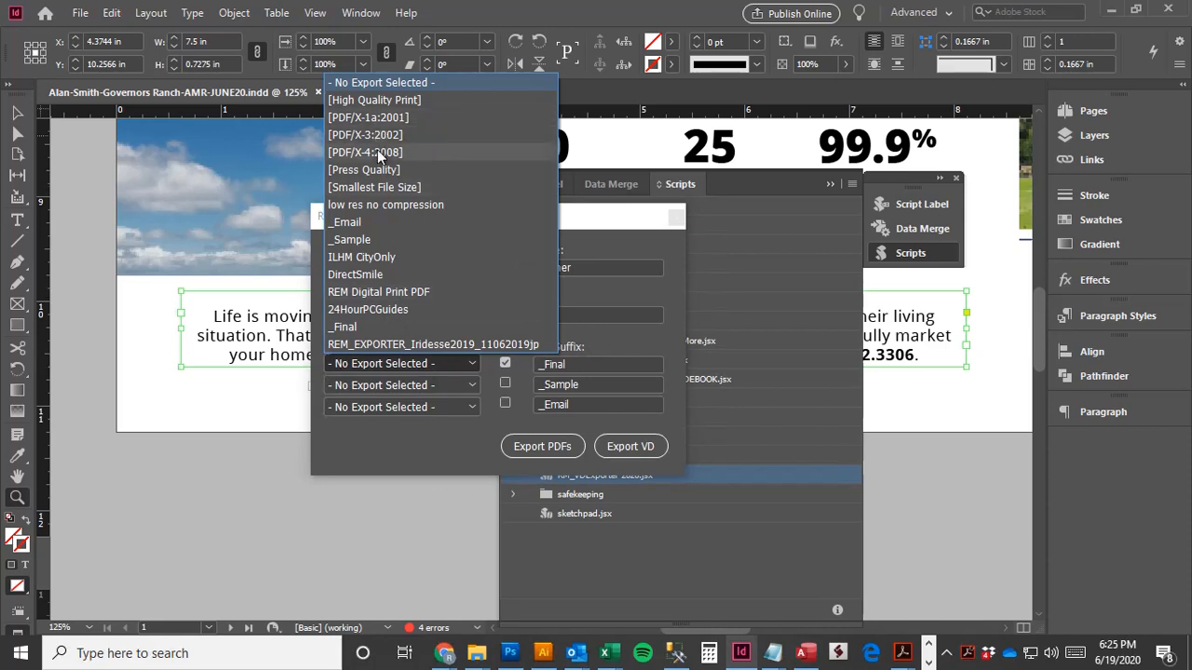
click(388, 181)
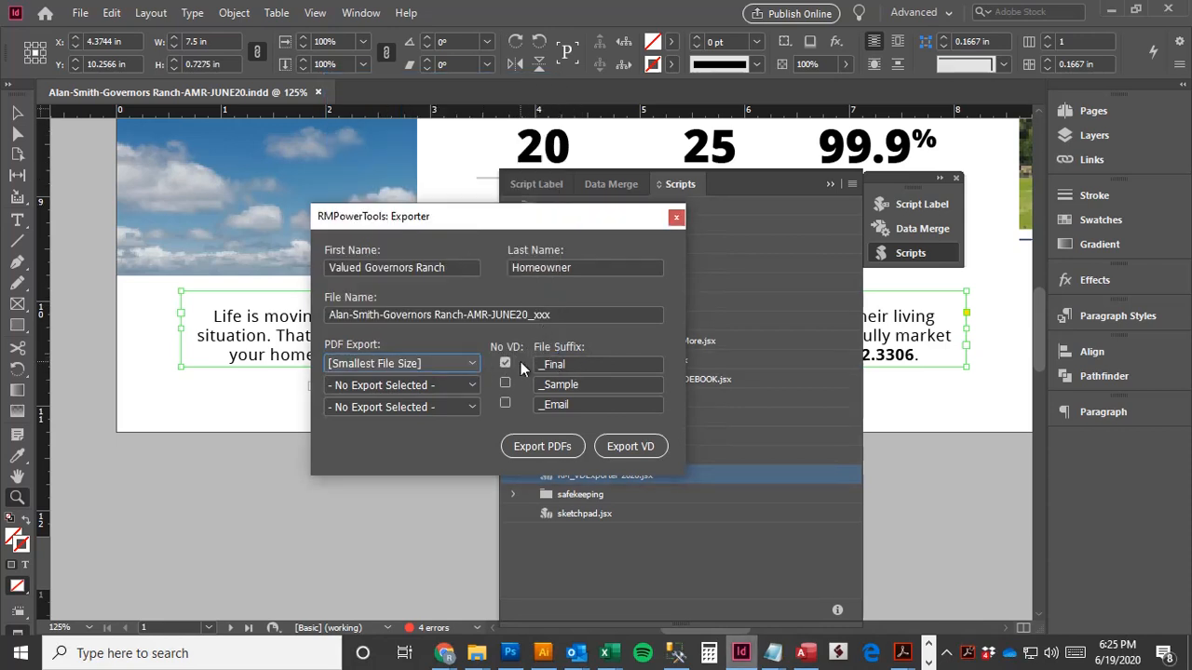
click(632, 448)
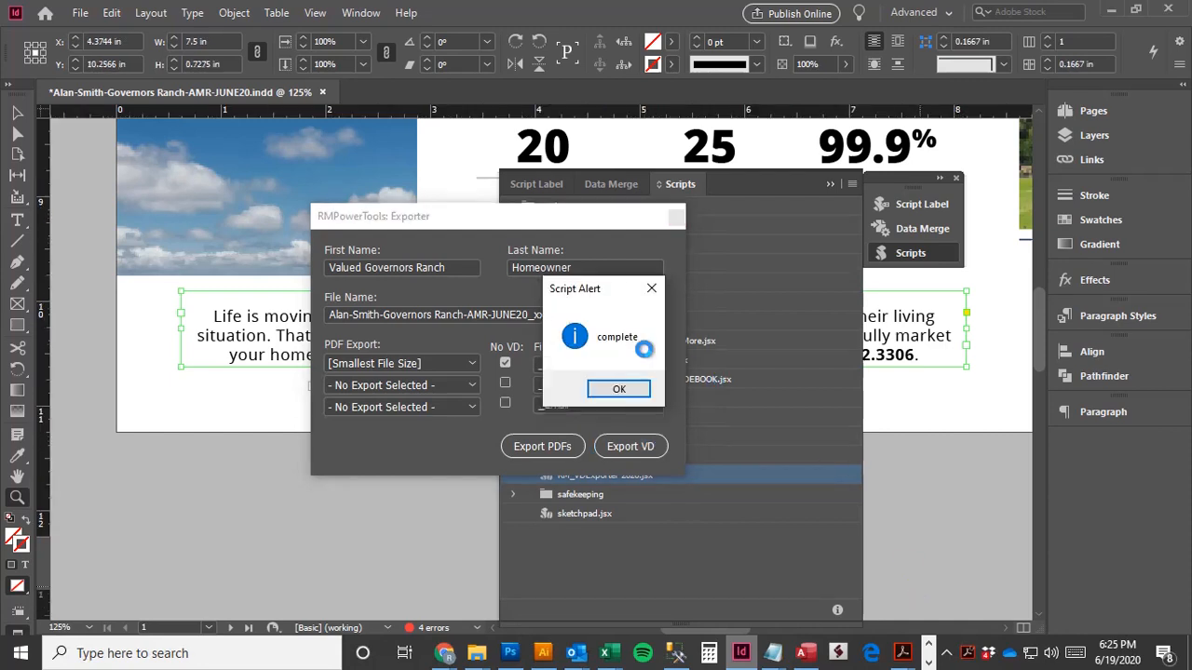
click(639, 388)
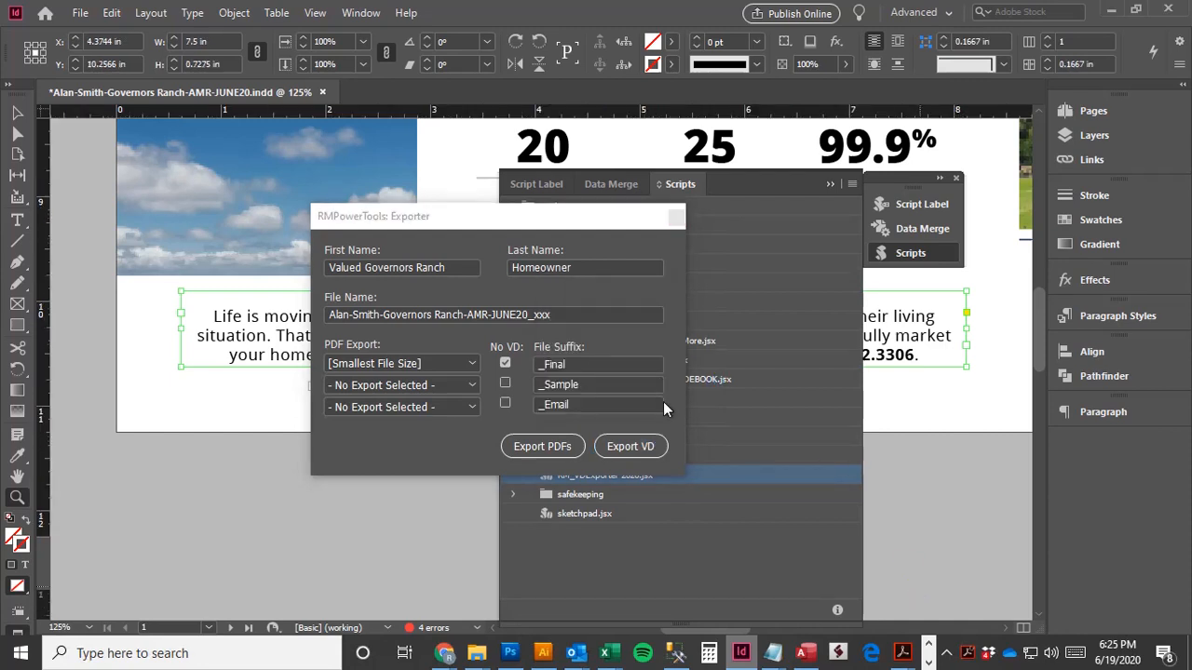
Switch to Acrobat and view the June 2020 mailer's _Email PDF.
click(929, 662)
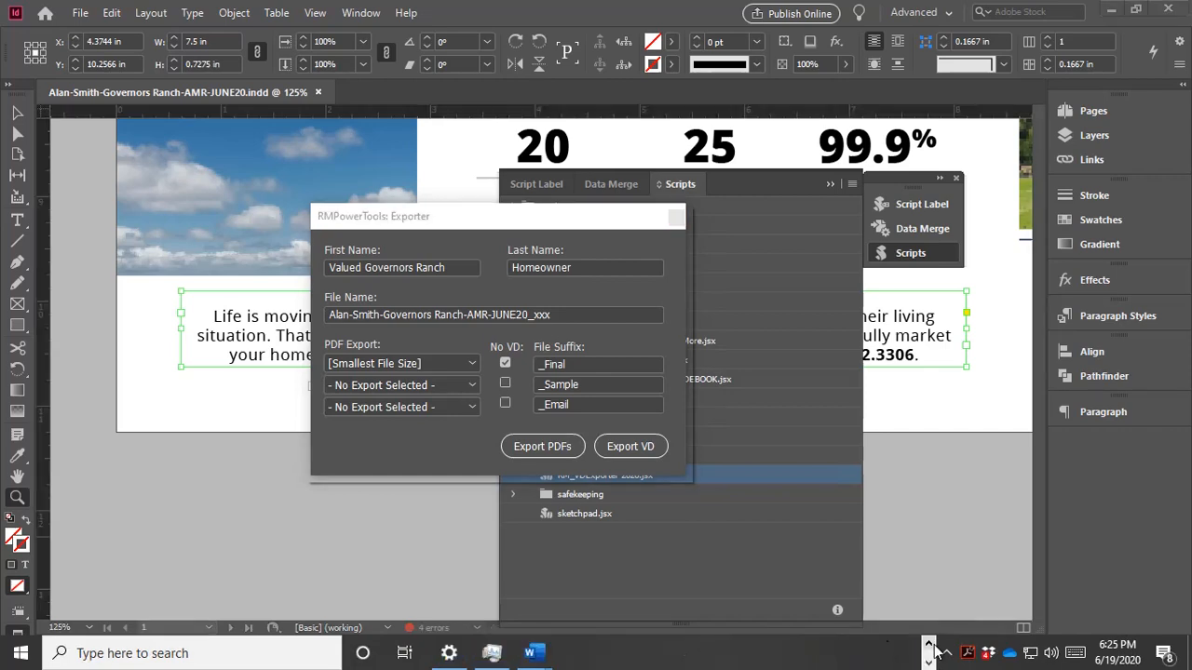
click(929, 645)
mouse_move(908, 655)
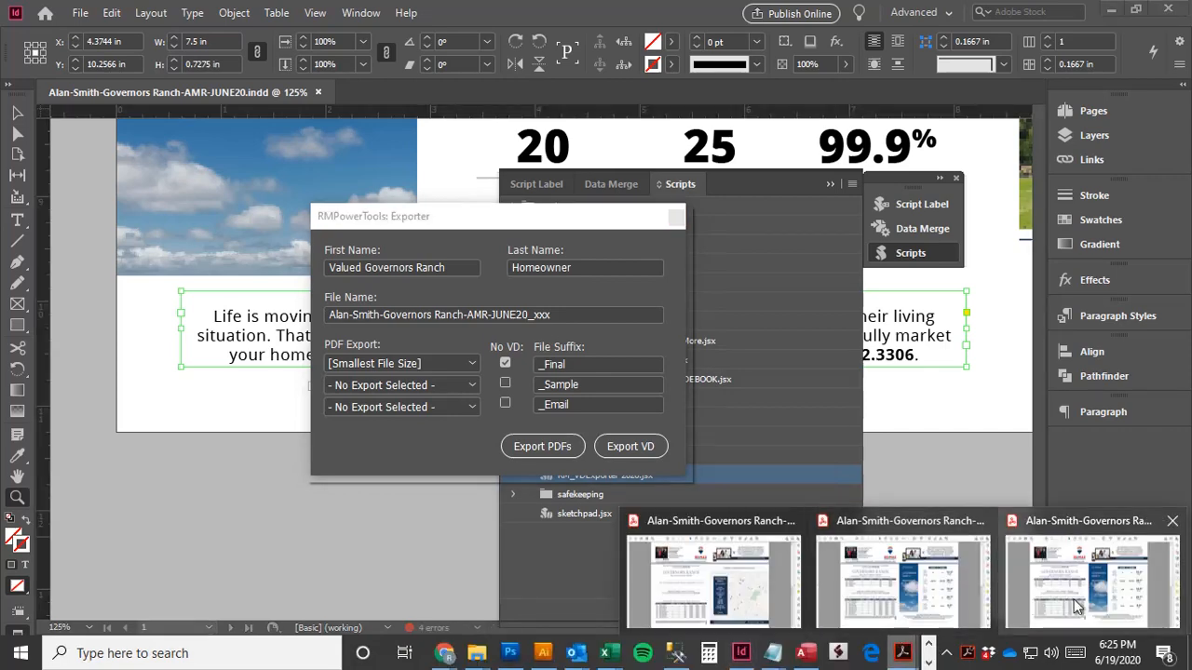
mouse_move(1076, 605)
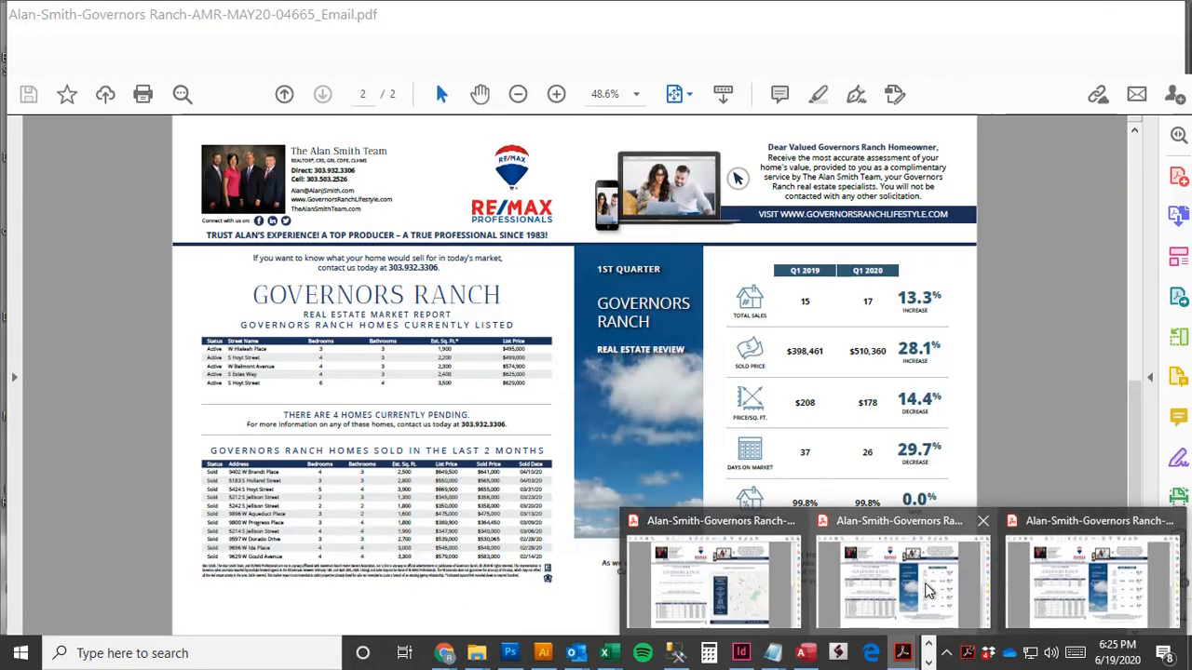
click(745, 589)
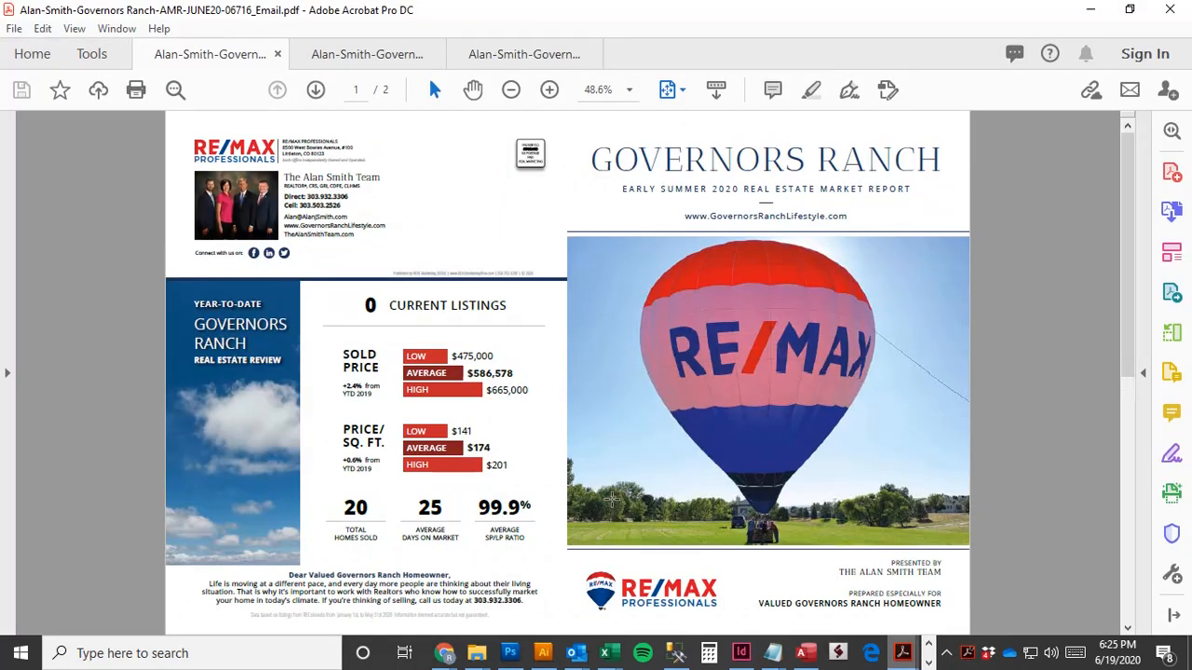
Switch to the Governors Ranch folder in File Explorer and review its exported files sorted by date modified, newest first.
mouse_move(476, 654)
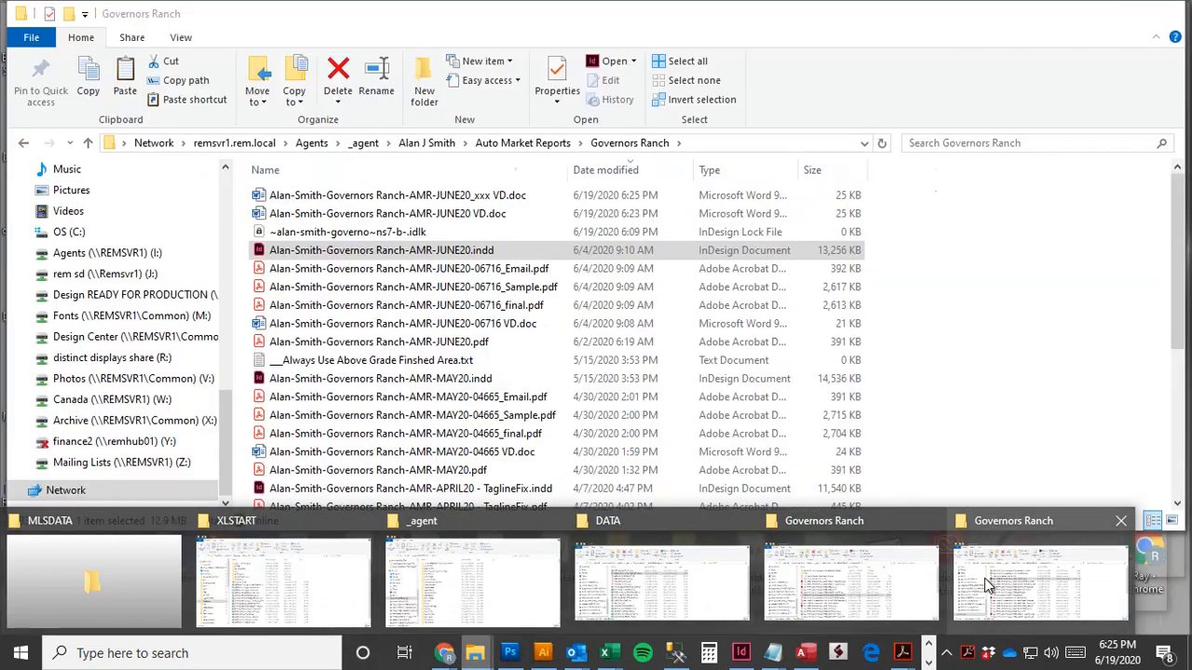
click(984, 578)
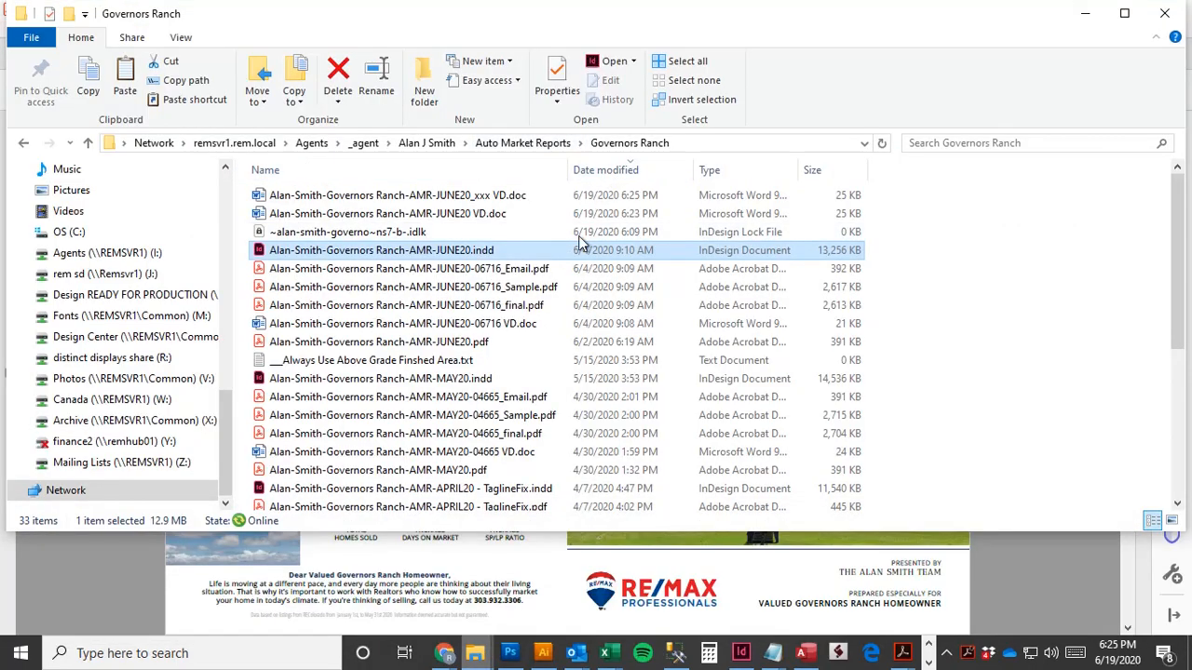
click(626, 172)
scroll(628, 186, up, 5)
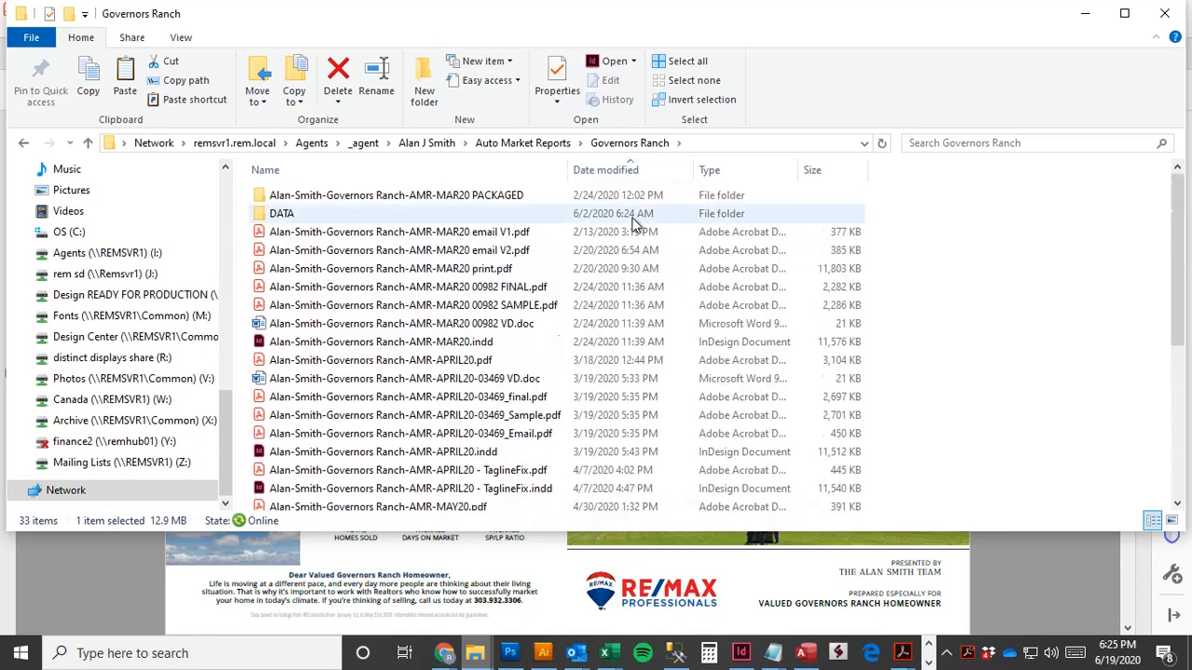
click(629, 171)
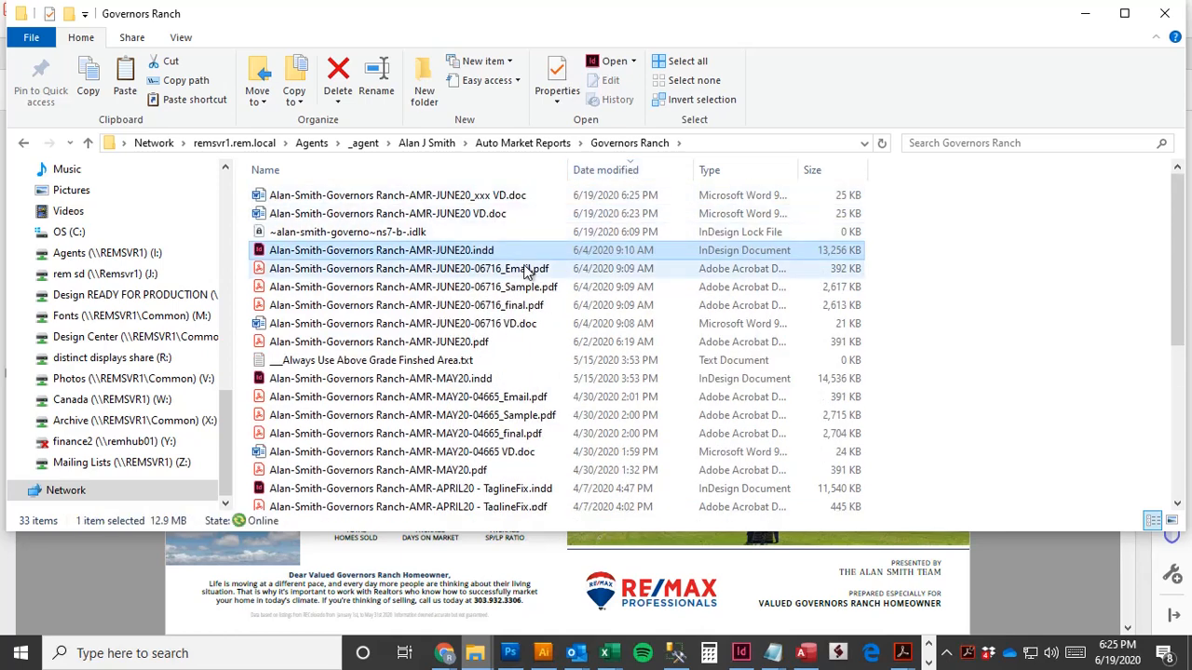
Open the June 2020 mailer's _final PDF and examine the areas without variable text on both pages.
click(515, 309)
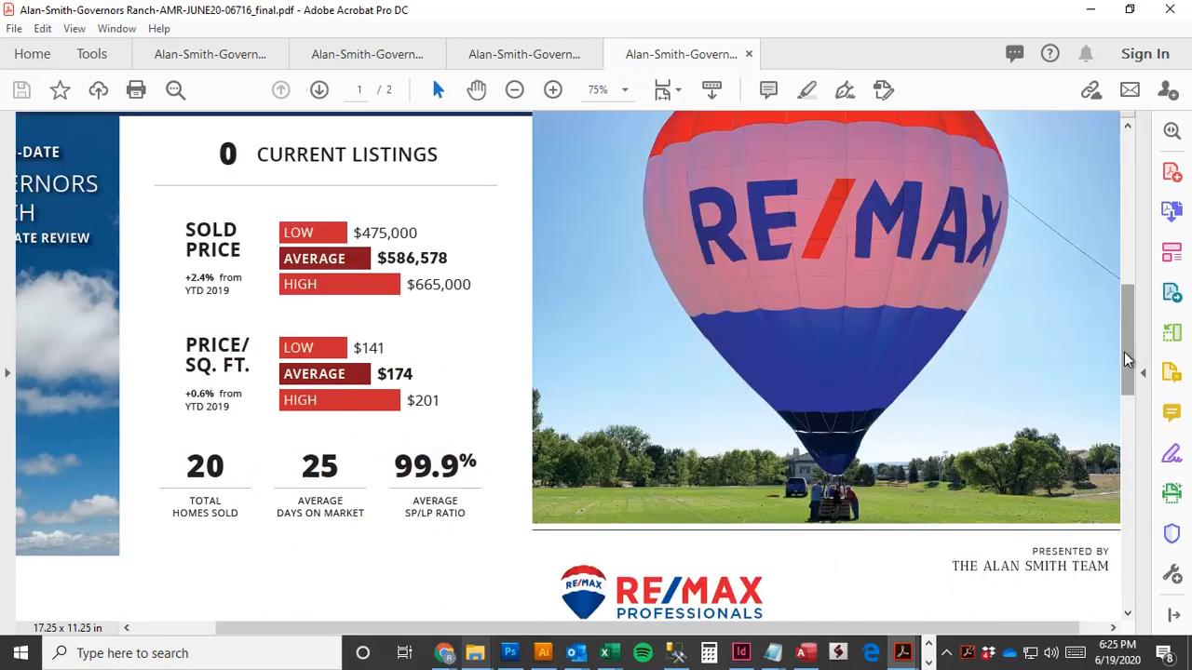
mouse_move(1123, 354)
mouse_down()
mouse_move(1126, 433)
mouse_move(1109, 292)
mouse_move(1122, 438)
mouse_move(1109, 335)
mouse_move(1121, 373)
mouse_up()
scroll(968, 250, up, 1)
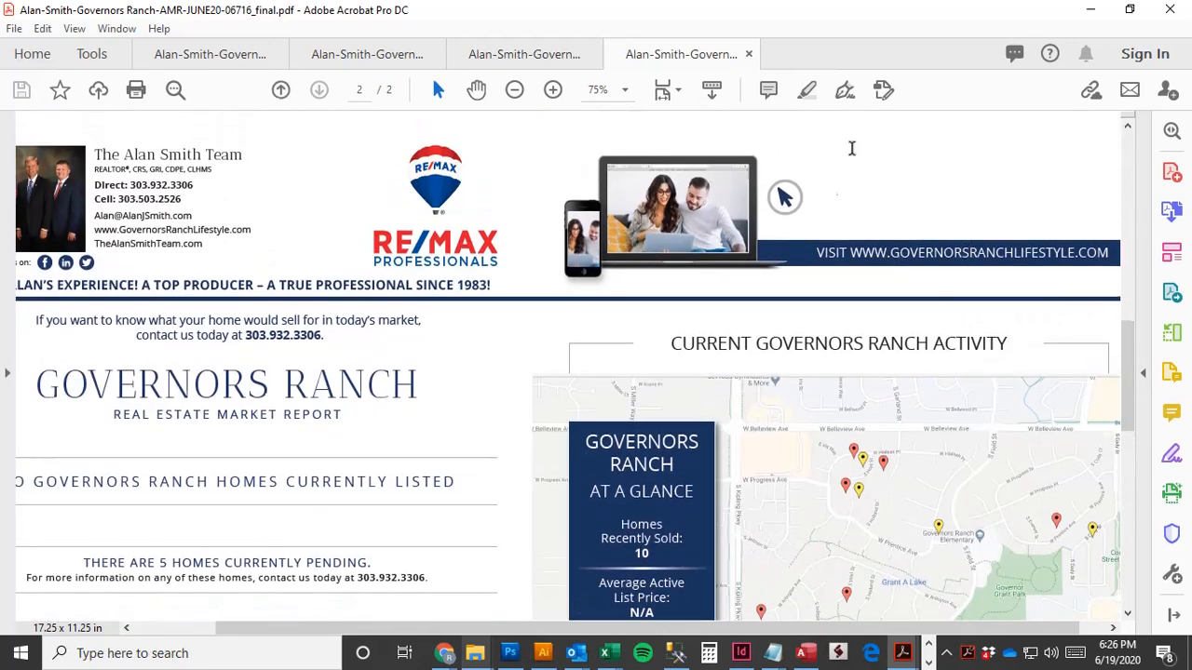
Switch back to InDesign and close the Exporter dialog and the floating Scripts panel.
mouse_move(796, 658)
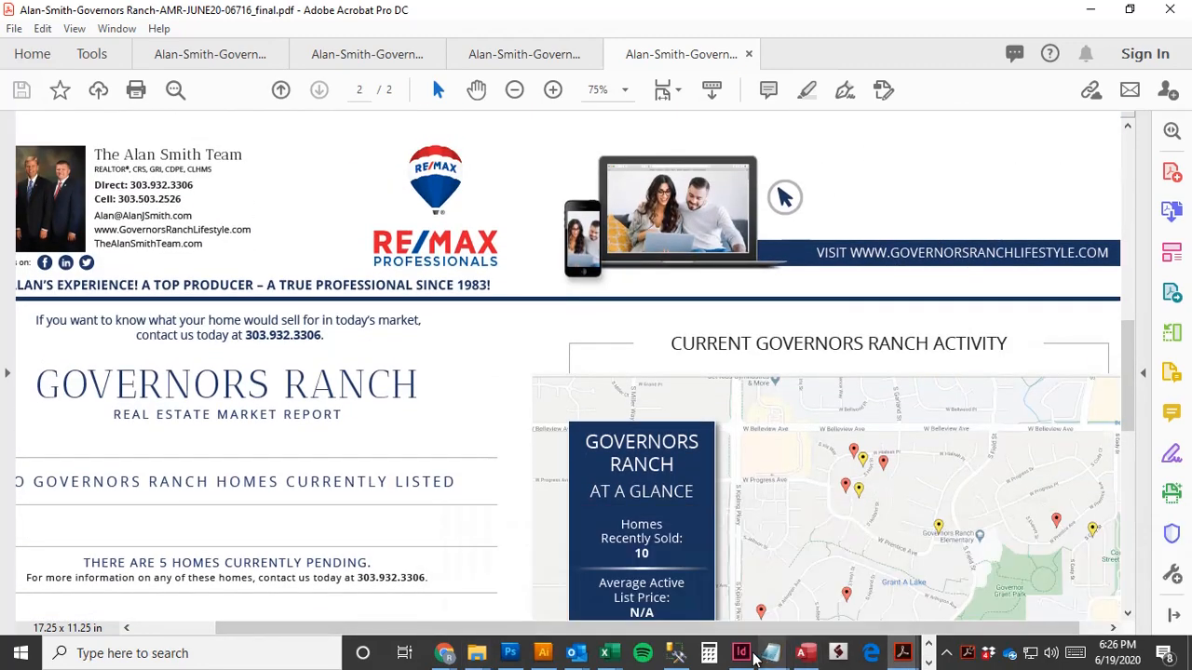
click(741, 653)
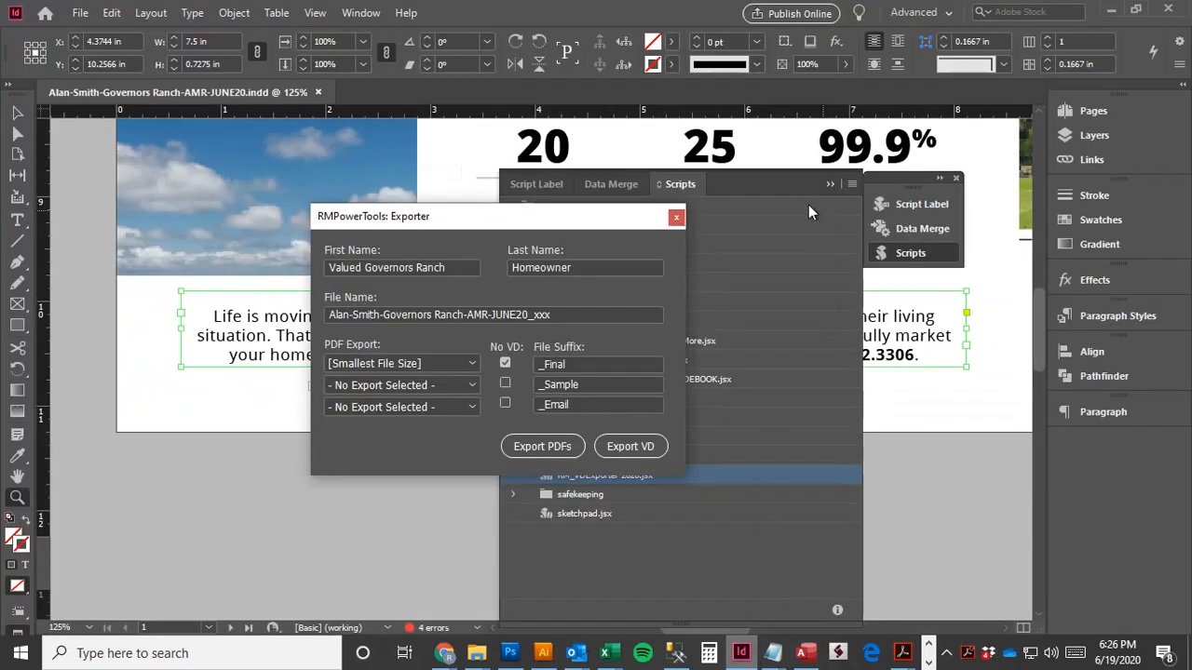
click(677, 218)
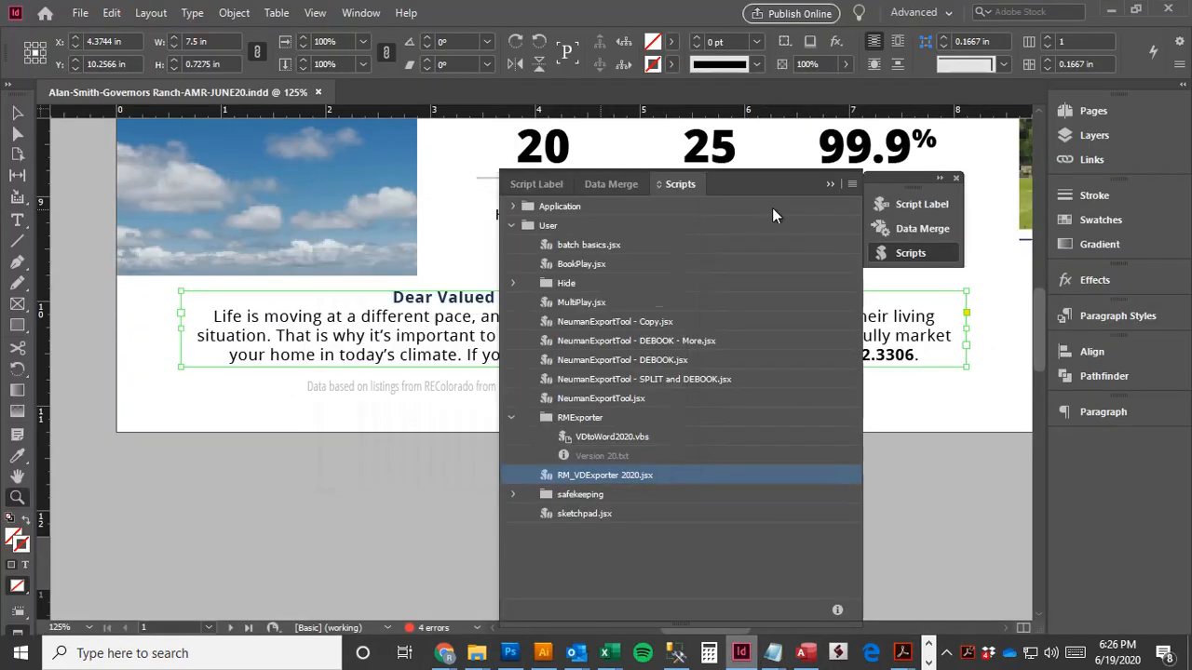
click(957, 179)
Examine the variable homeowner greeting paragraph above the website banner on page 2 of the mailer.
click(825, 484)
alt+click(822, 455)
alt+click(822, 455)
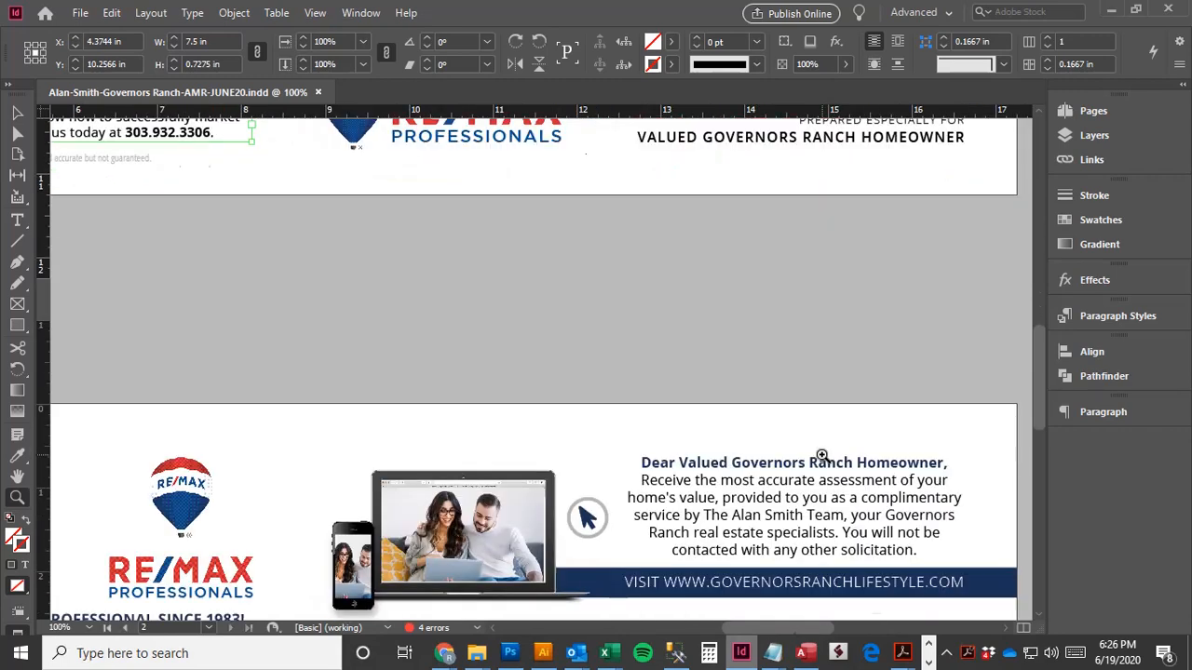
drag(846, 469, 671, 387)
drag(841, 336, 412, 516)
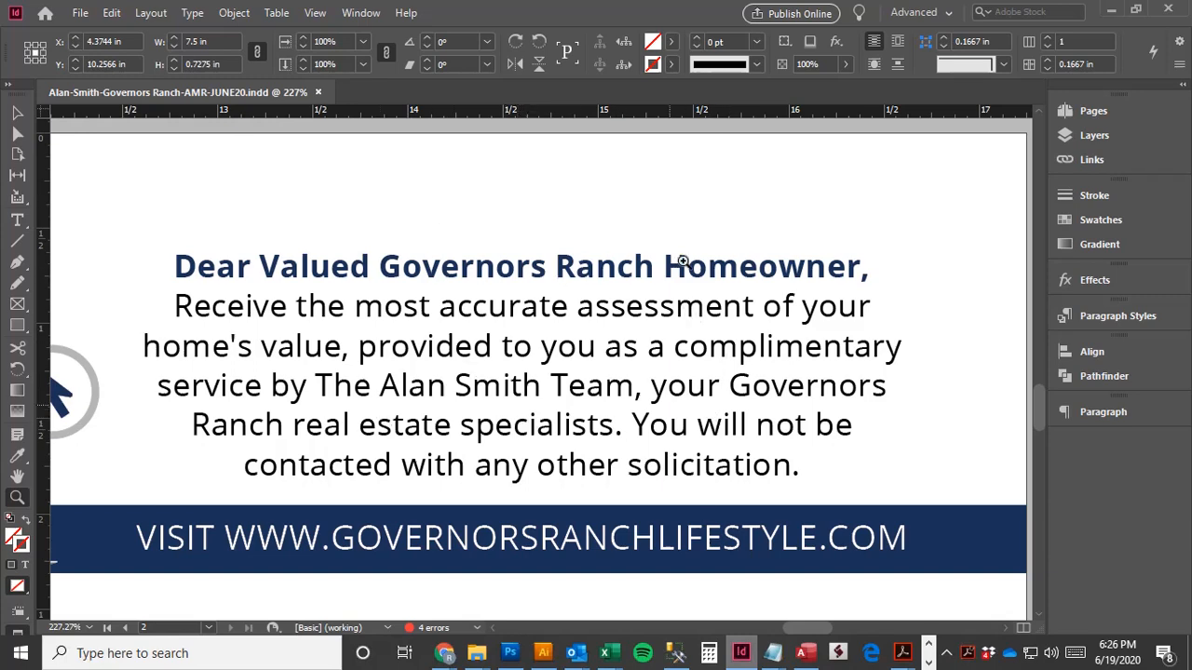
alt+click(726, 341)
alt+click(726, 341)
alt+click(482, 341)
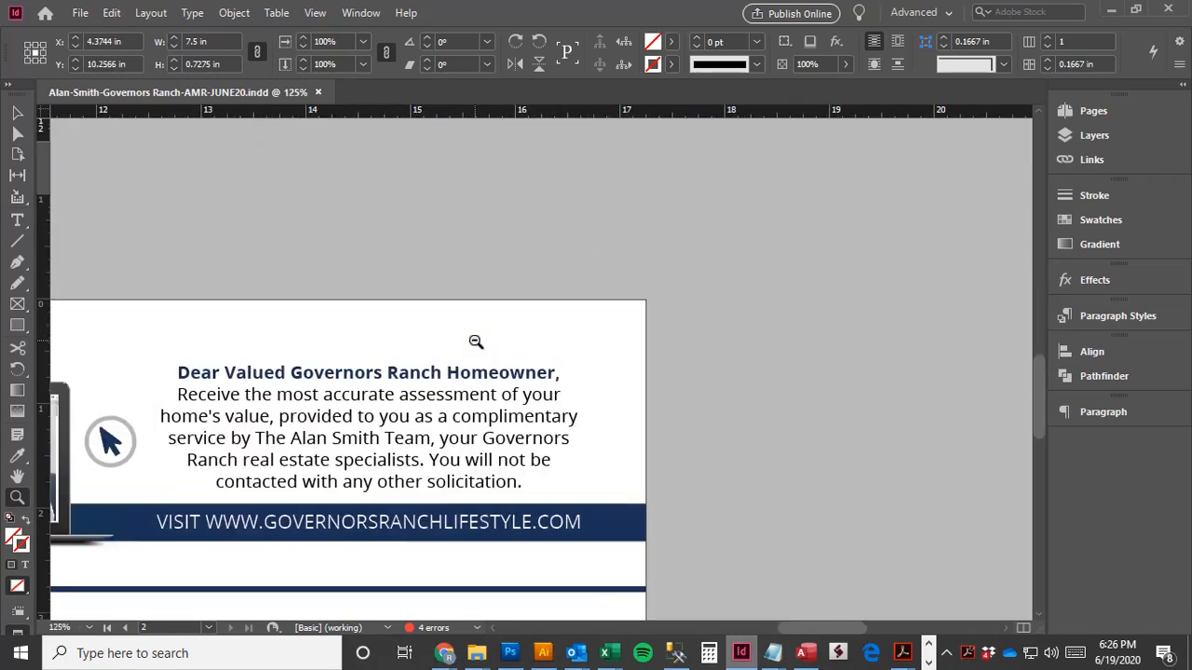
alt+click(325, 369)
alt+click(458, 364)
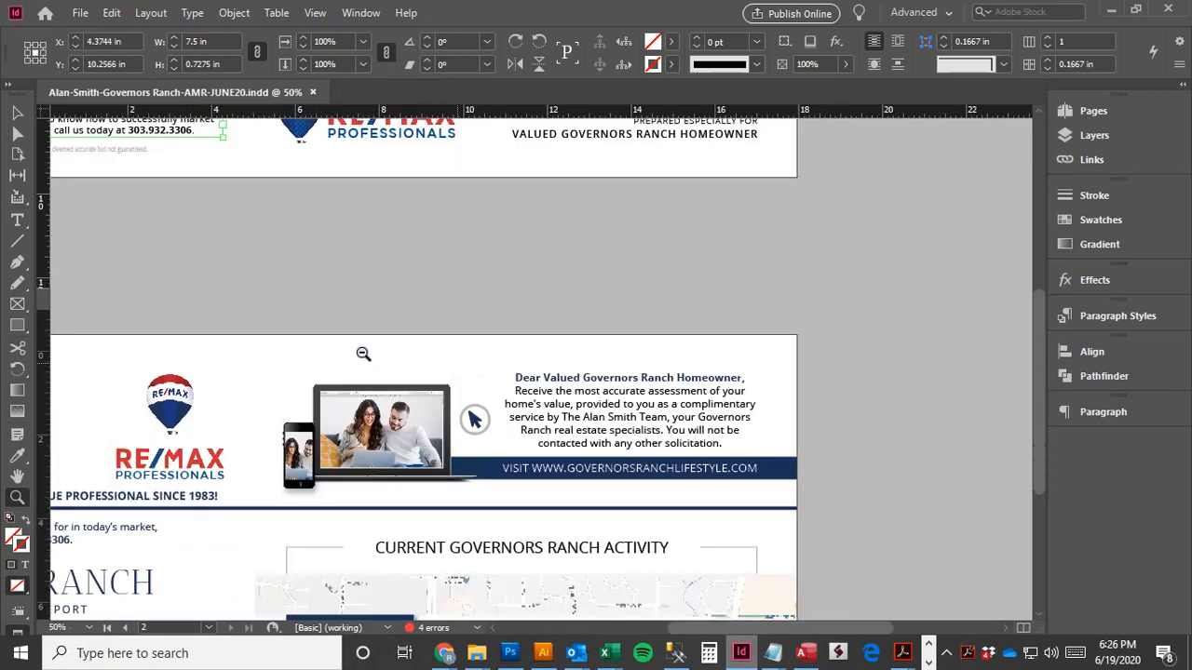
Review page 1 of the mailer, with its market statistics and balloon cover.
alt+click(360, 354)
scroll(356, 354, up, 4)
drag(736, 628, 698, 631)
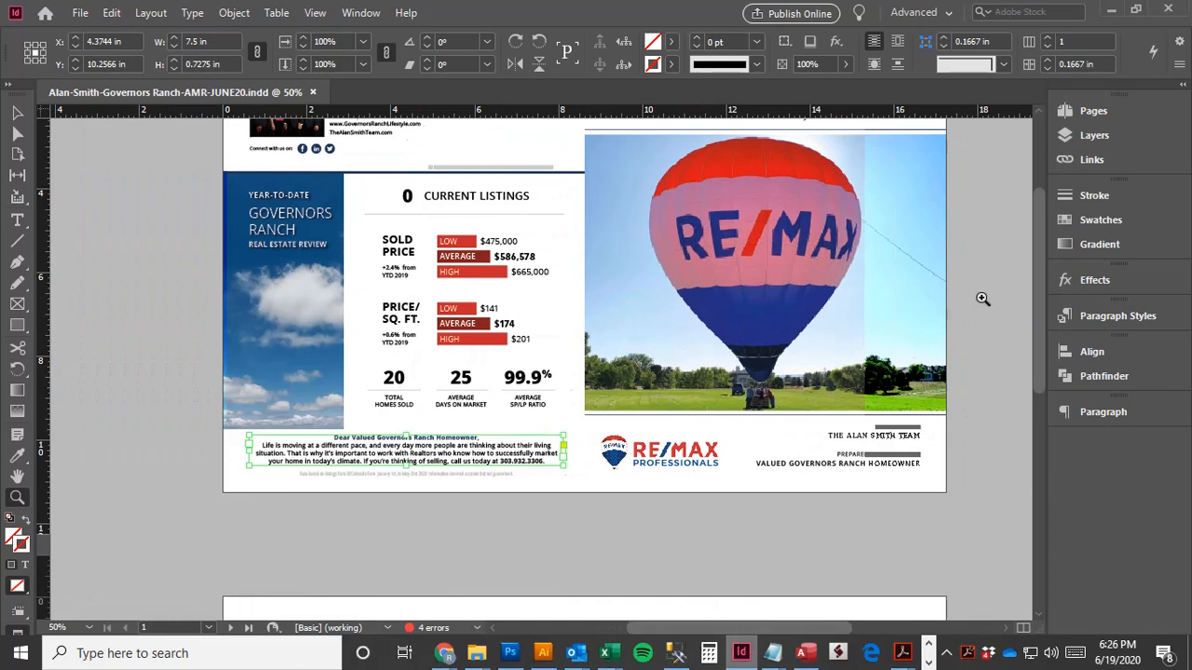
scroll(1041, 298, up, 2)
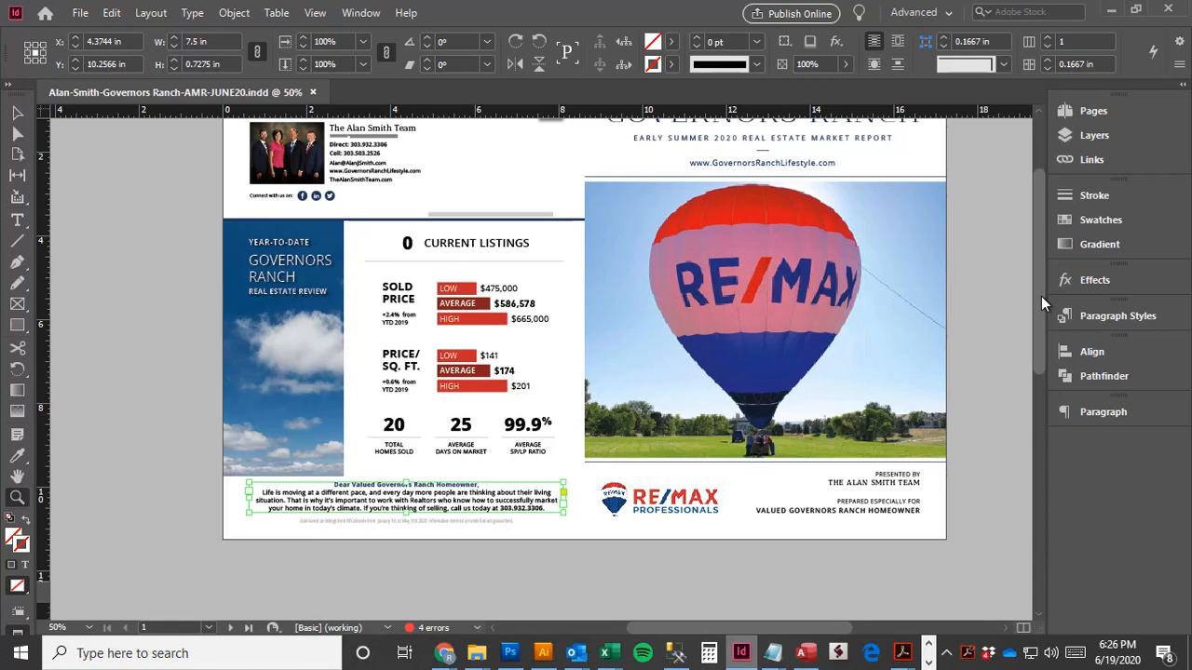
drag(1041, 296, 1041, 290)
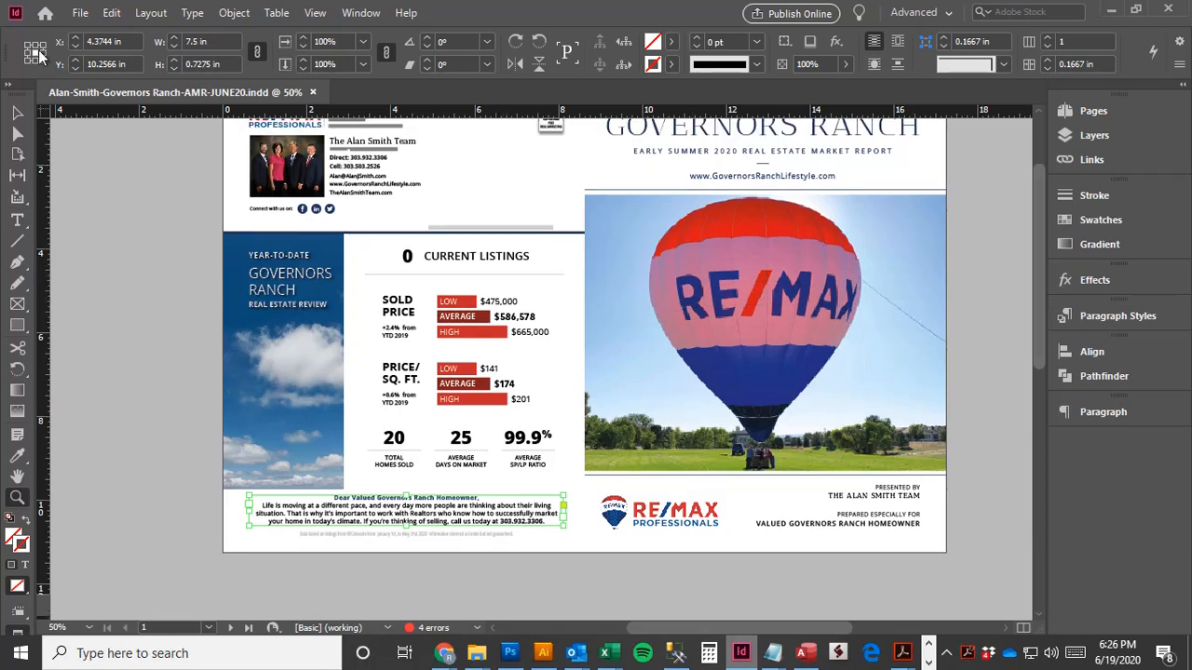
Check the frame on the pasteboard beside page 1 with the Selection tool, and leave everything deselected.
click(14, 113)
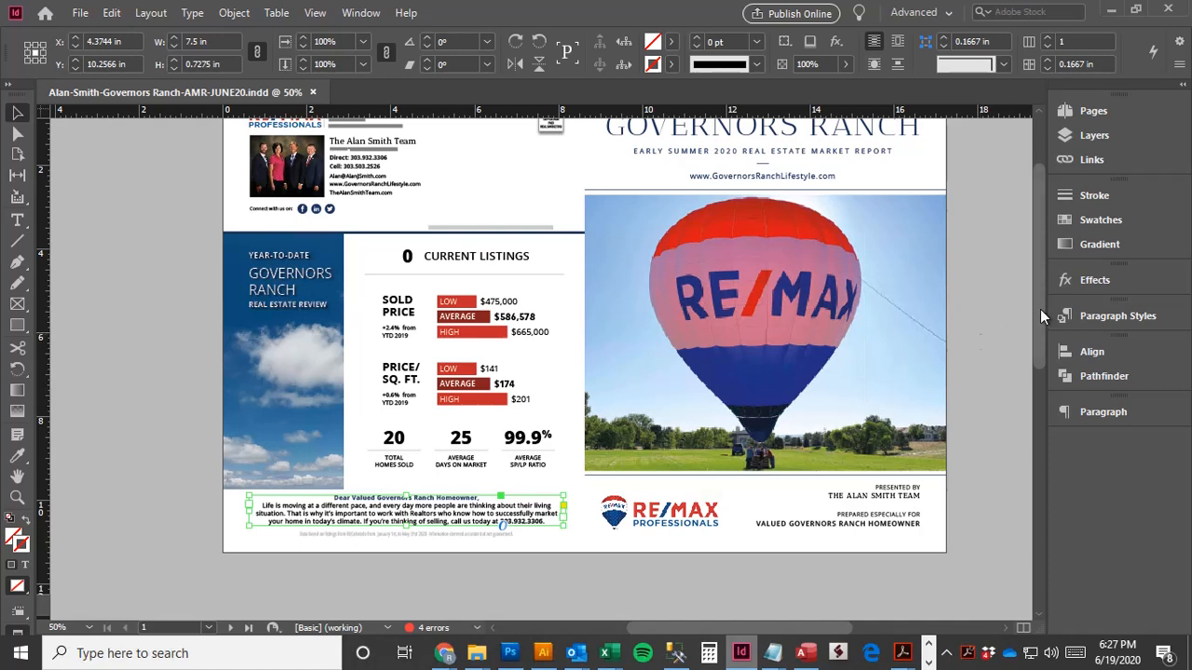
drag(1040, 309, 1045, 290)
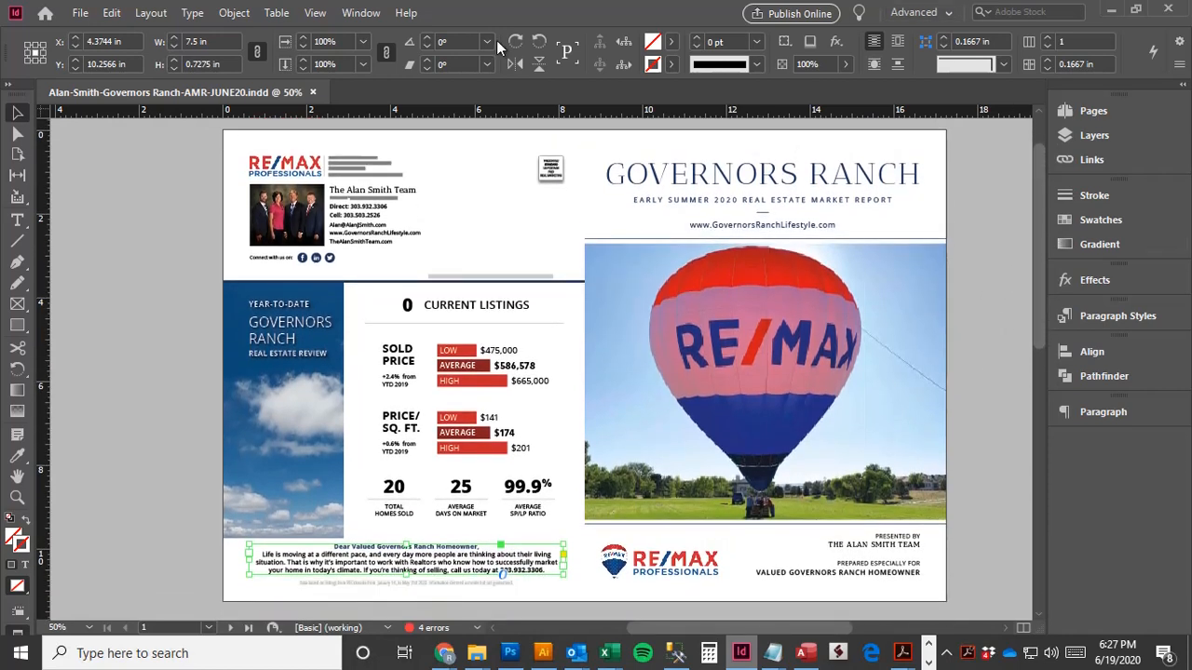
click(108, 235)
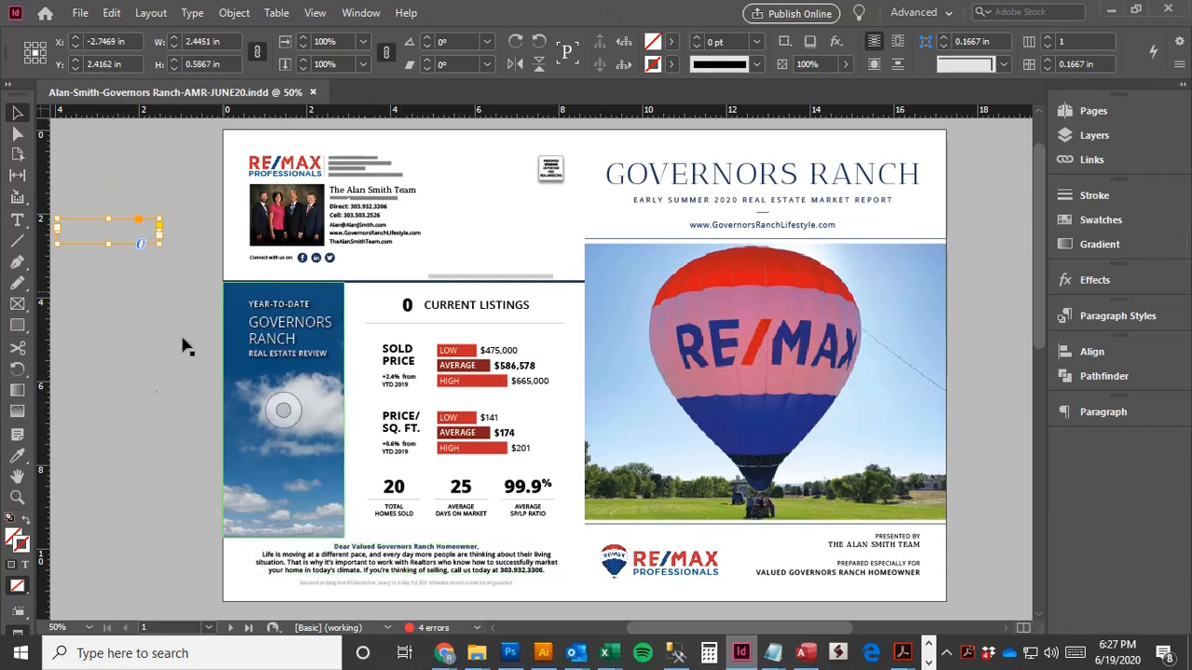
click(199, 265)
mouse_move(1042, 329)
mouse_down()
mouse_move(1047, 311)
mouse_move(1048, 322)
mouse_up()
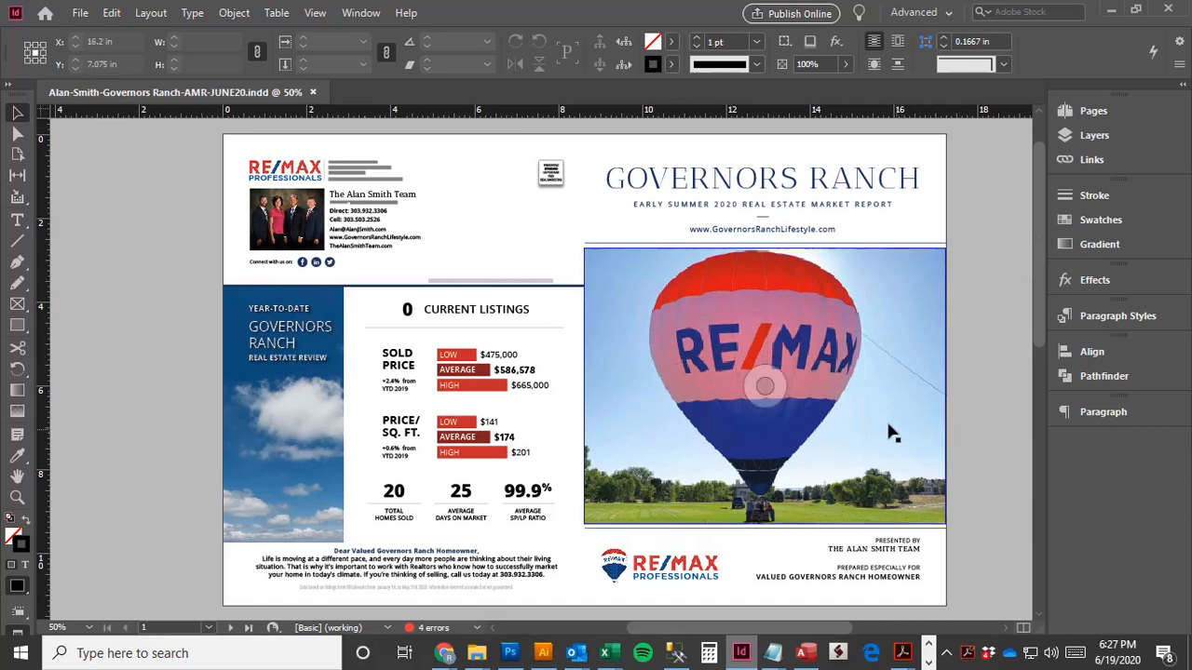
Minimize the remote desktop session and bring up the screen recorder's toolbar.
mouse_move(742, 7)
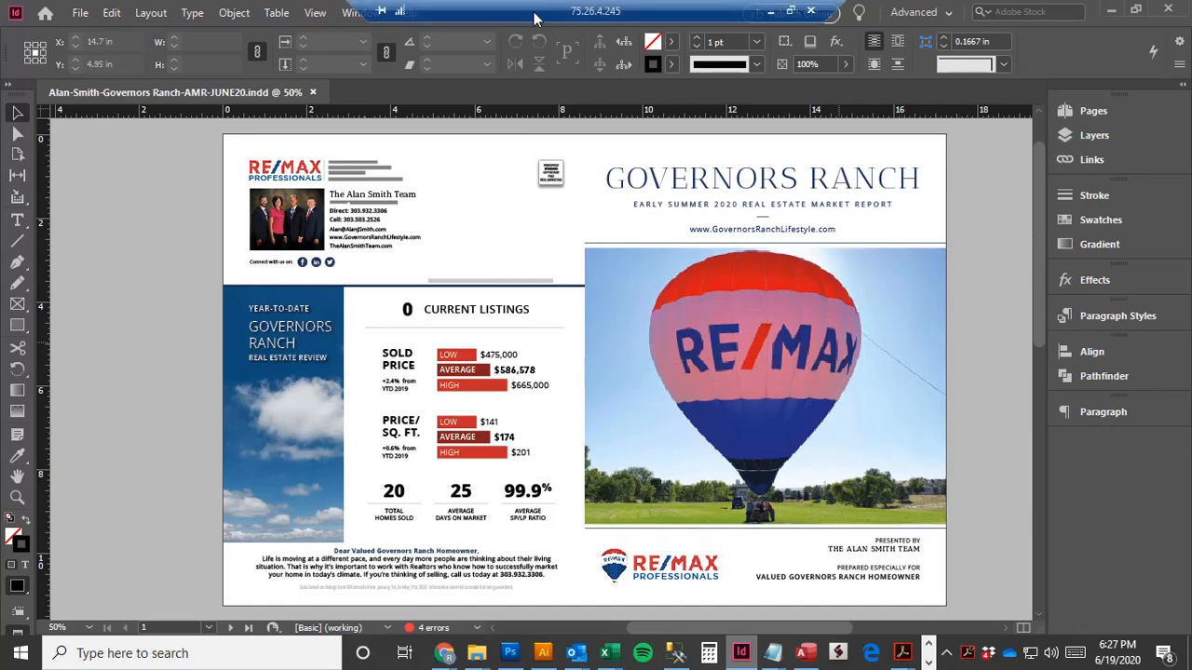
click(771, 13)
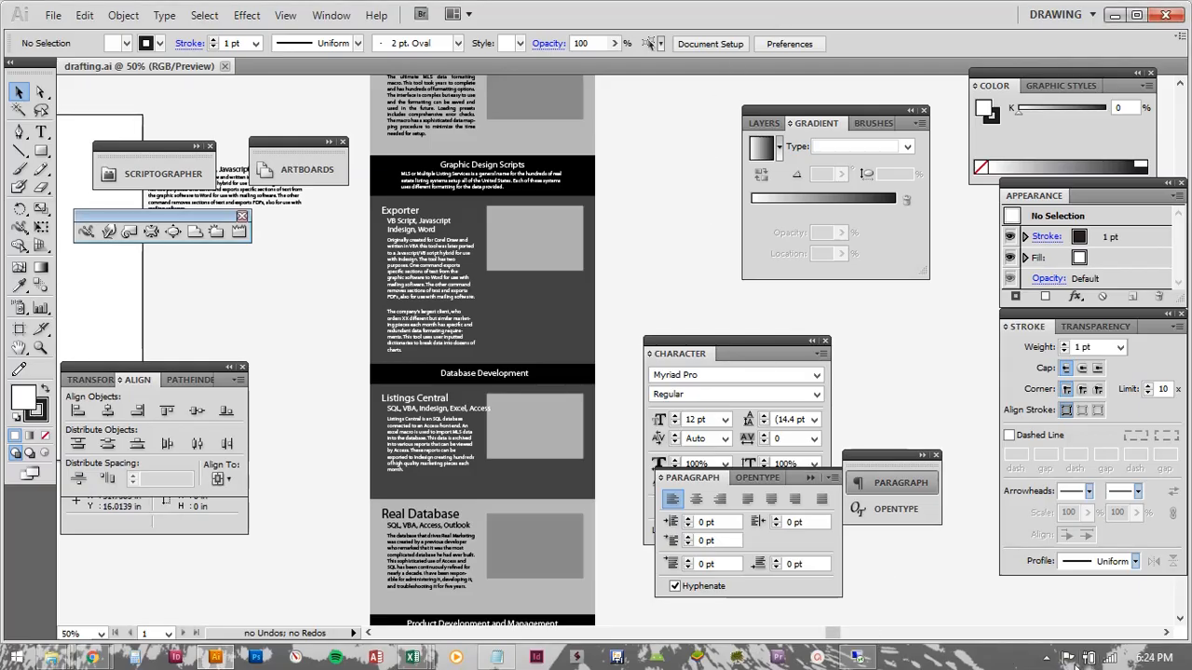
click(1046, 658)
click(1004, 569)
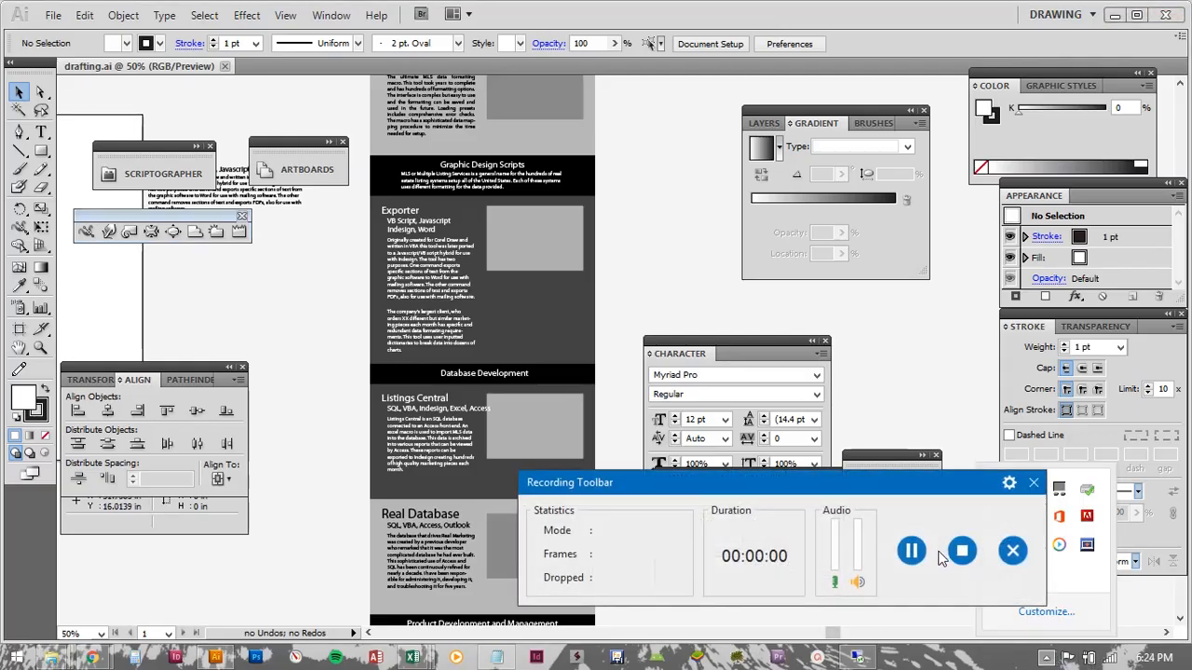